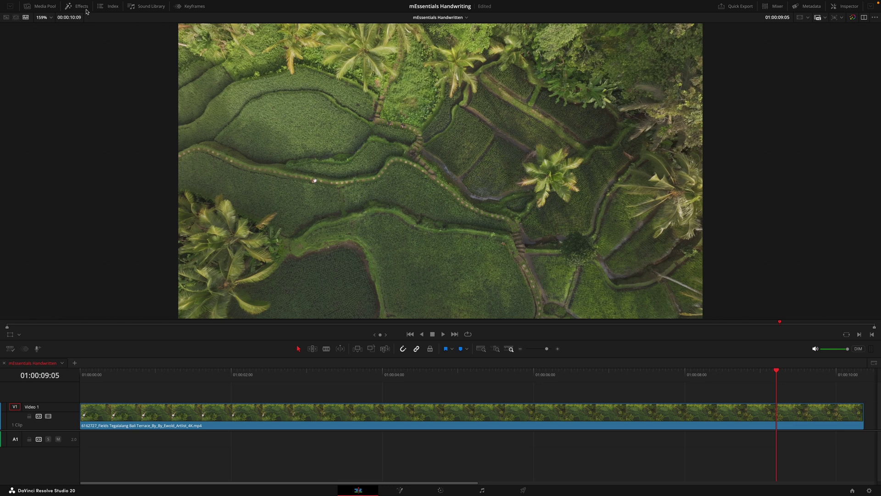
- Filter the Effects library to 'mEssentials Handwritten' and collapse all the result categories
left_click(81, 6)
left_click(88, 31)
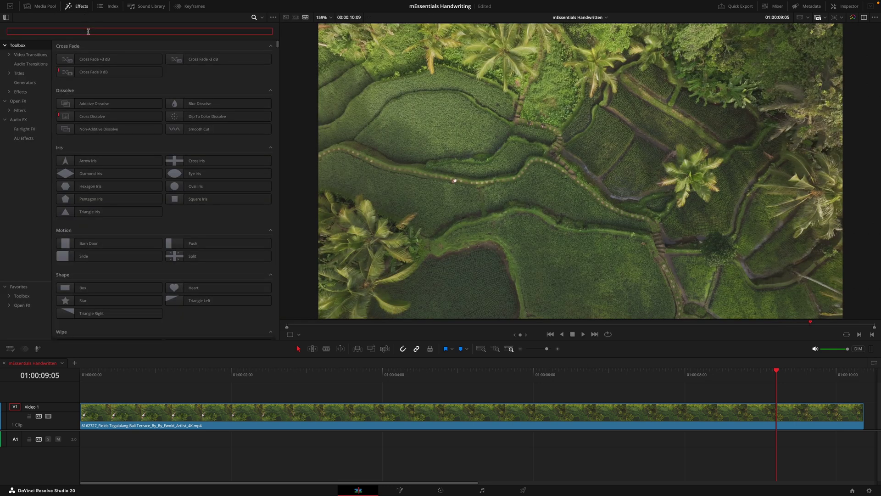
type("mEssentials Handwritten")
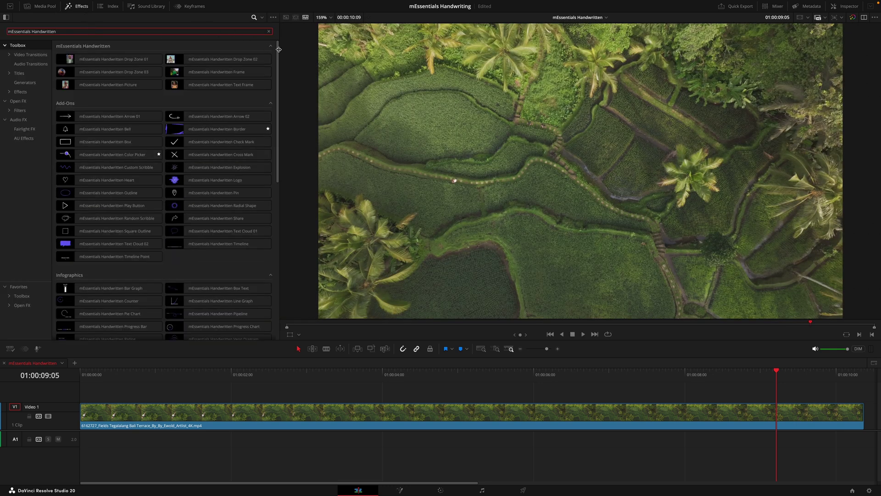
mouse_move(278, 53)
left_mouse_down()
mouse_move(272, 213)
mouse_move(276, 49)
left_mouse_up()
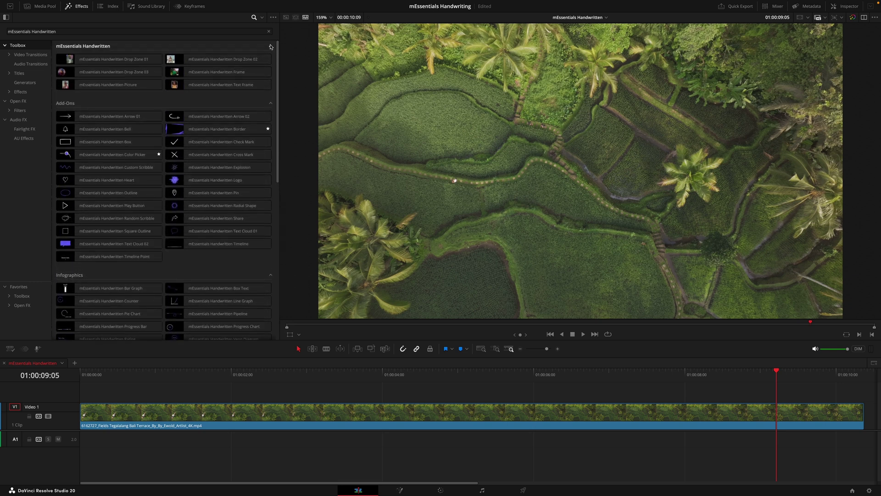
left_click(270, 46)
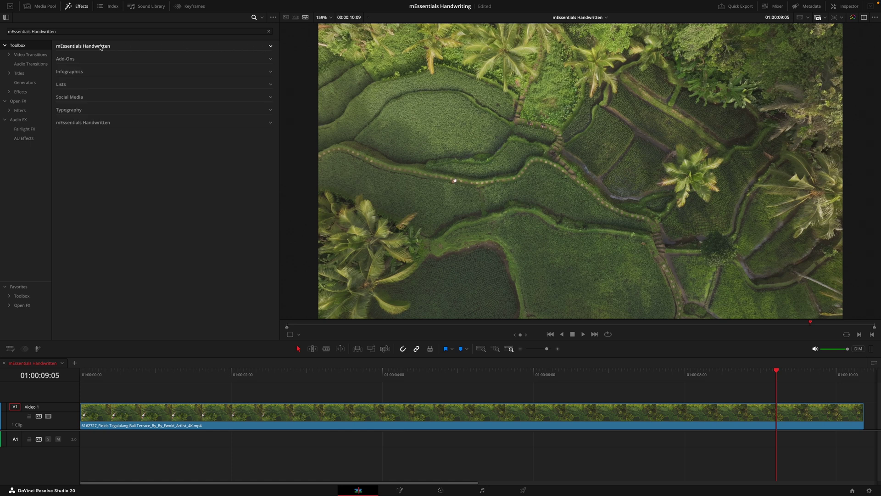
- Browse the mEssentials Handwritten categories, including Typography, then expand every category again
left_click(270, 47)
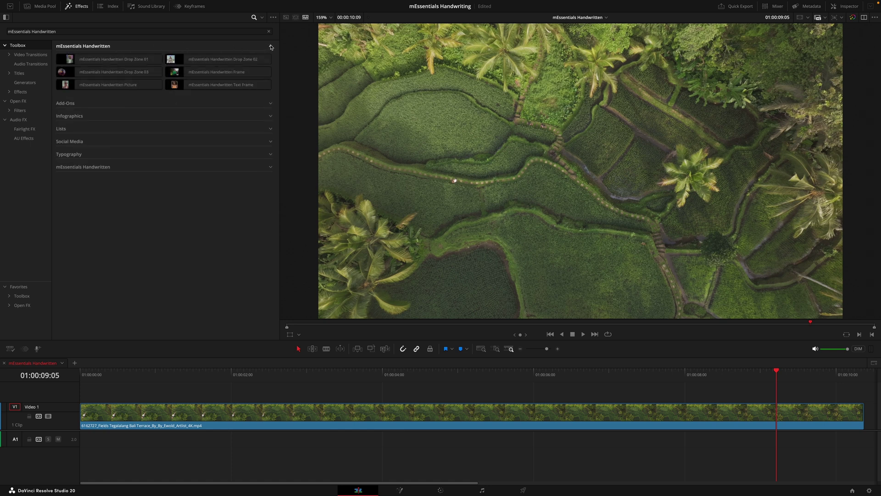
left_click(271, 46)
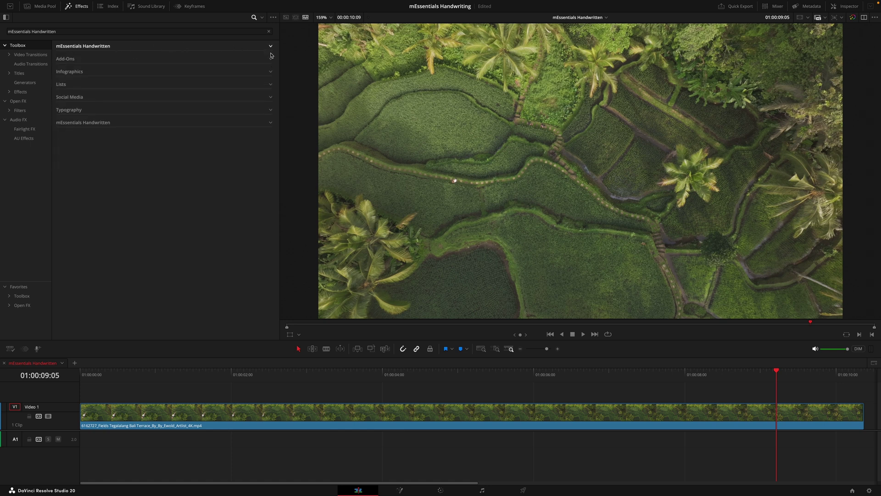
left_click(270, 110)
left_click(271, 111)
left_click(271, 123)
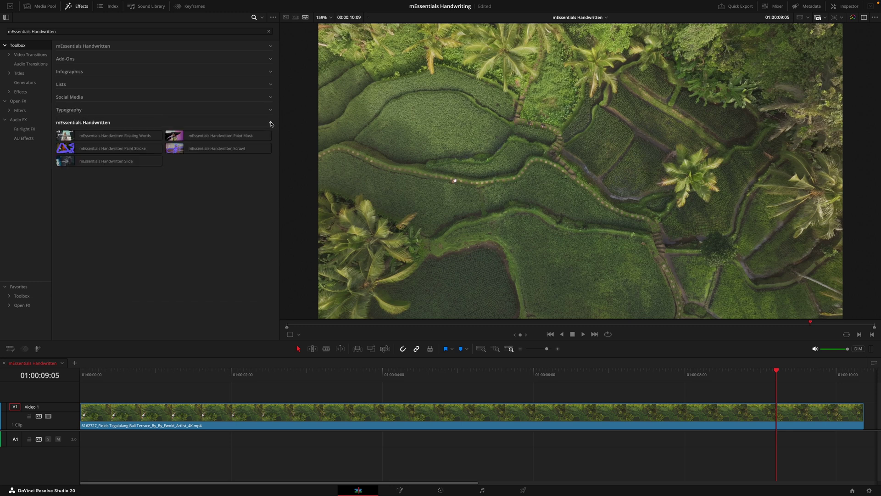
left_click(271, 123)
left_click(270, 46)
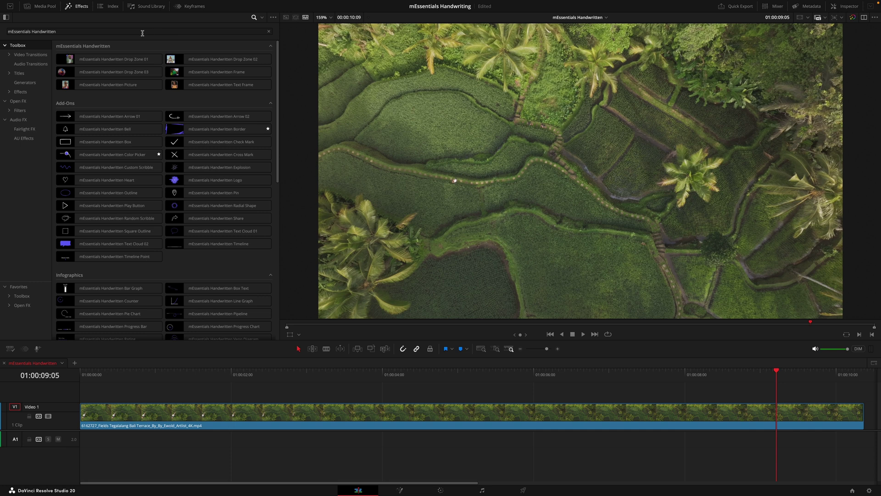
- Preview the handwritten titles and star Check Mark as a favourite
mouse_move(128, 60)
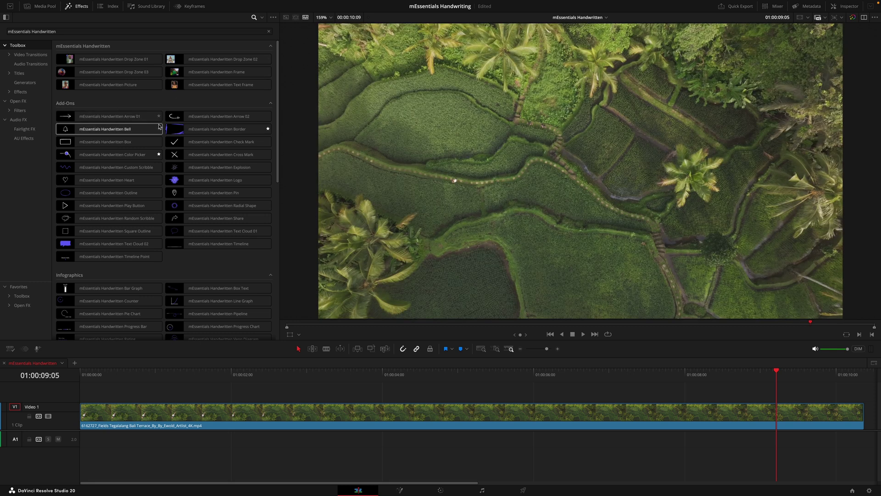
mouse_move(200, 133)
mouse_move(236, 142)
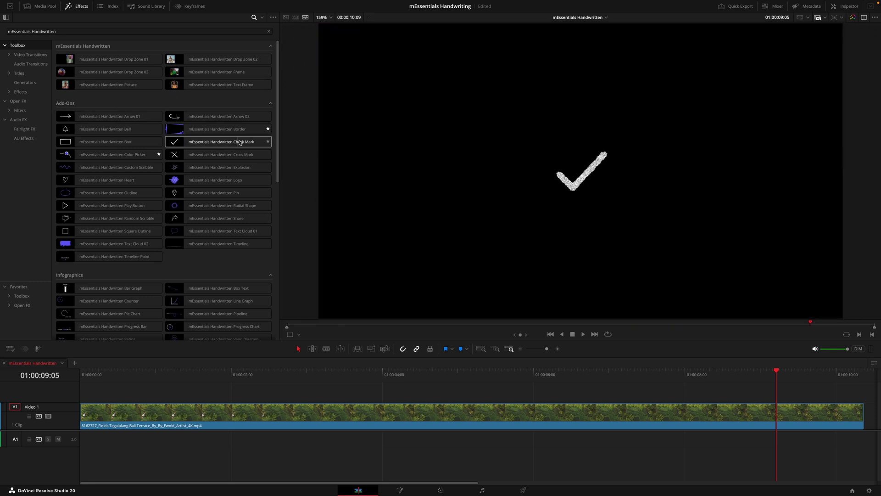
left_click(267, 142)
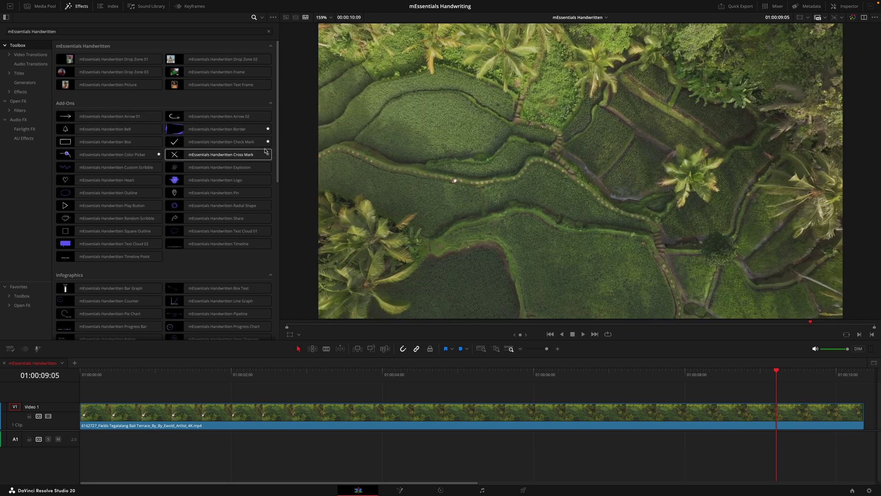
mouse_move(239, 143)
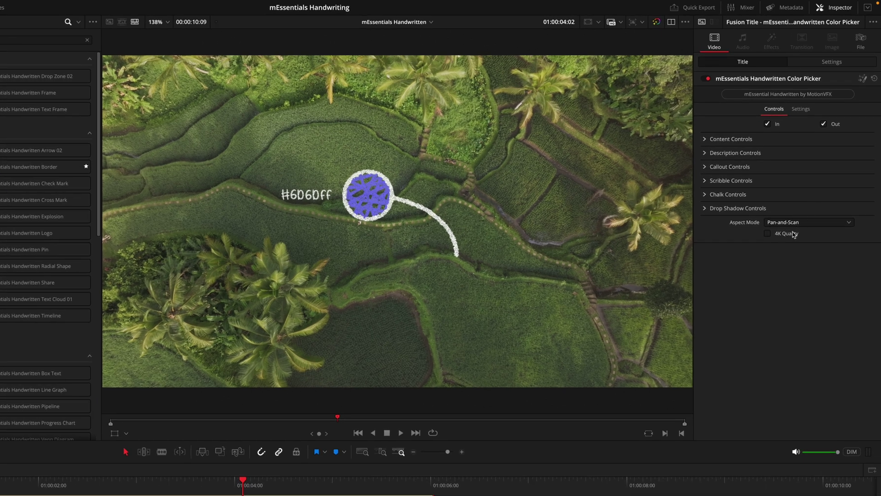
- Enable 4K Quality on the Color Picker callout title in the Inspector
left_click(767, 234)
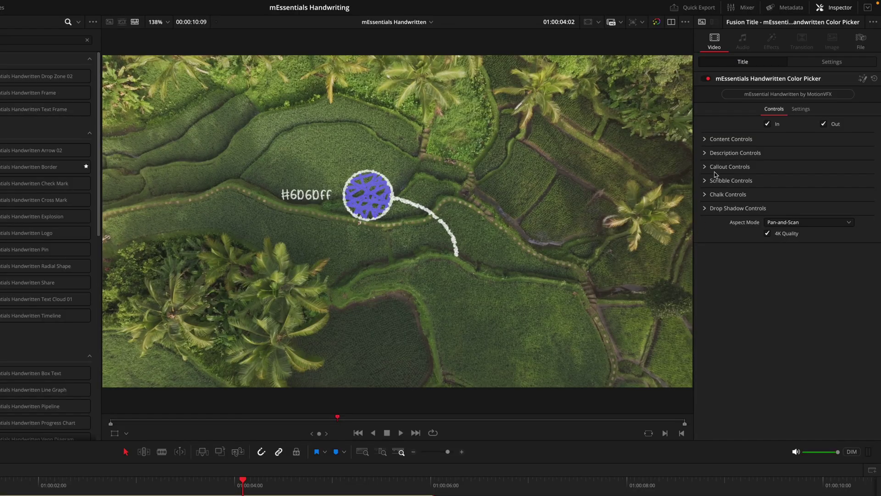
- Nudge the callout's Position X, then reset position, scale and rotation to defaults and save
left_click(705, 140)
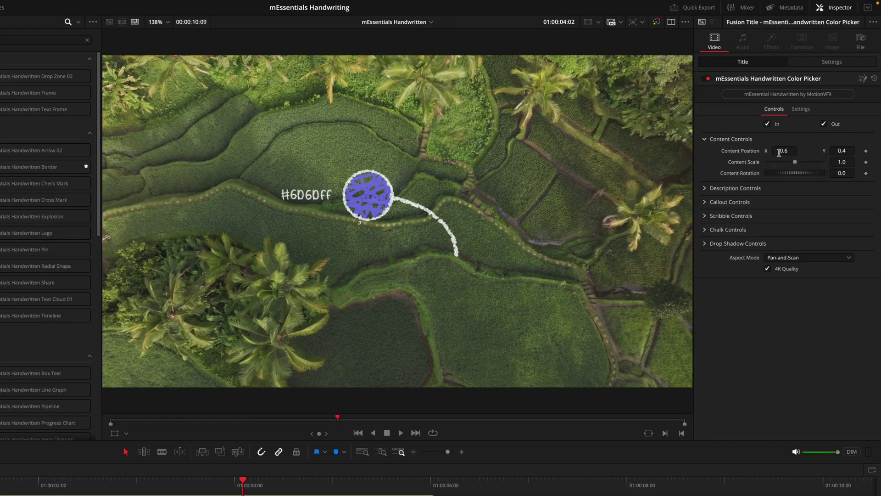
left_click_drag(781, 152, 765, 176)
key("ctrl+s")
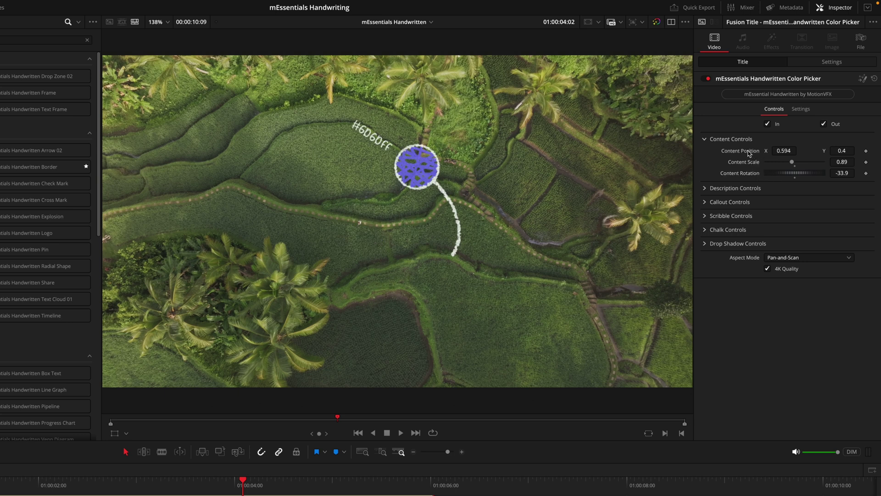
double_click(749, 151)
double_click(748, 163)
double_click(749, 174)
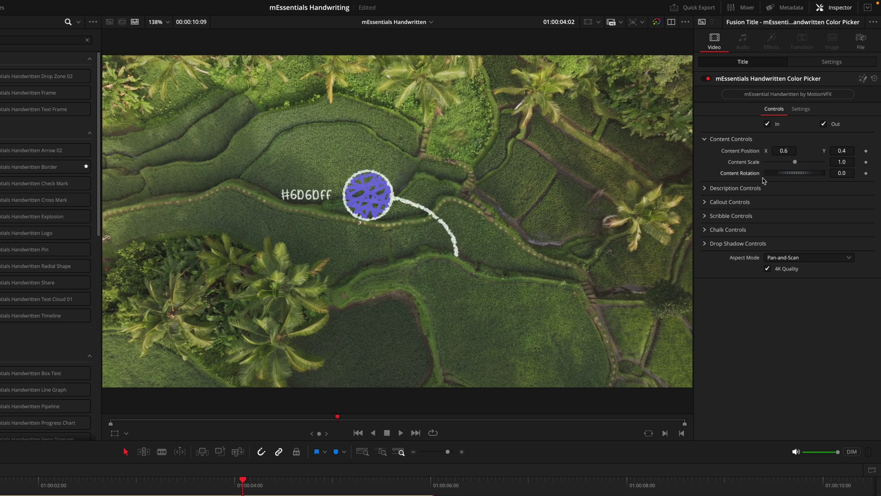
key("ctrl+s")
- Replace the callout label with 'Tegalalang Fields, Bali', breaking the line before 'Bali'
left_click(709, 188)
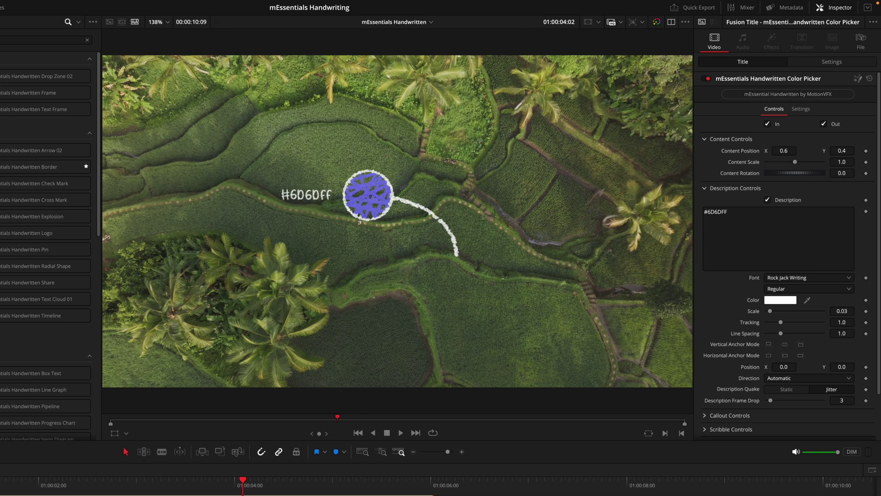
key("ctrl+a")
type("Tegalalang Fields, Bali")
scroll(750, 159, "down", 2)
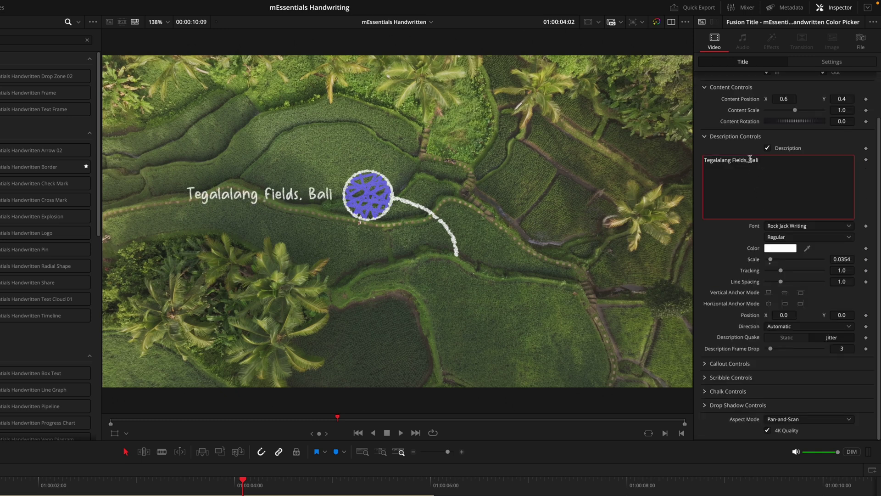
key("Left")
key("Left")
key("Left")
key("Left")
key("Return")
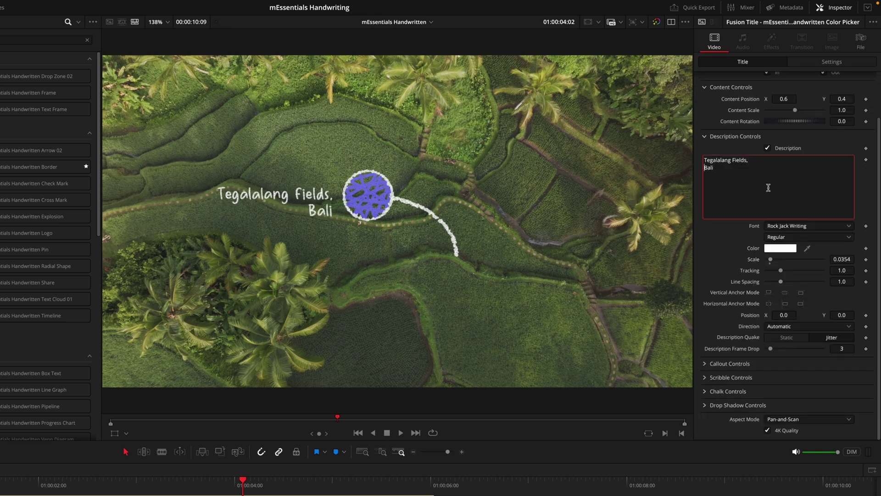
left_click(740, 299)
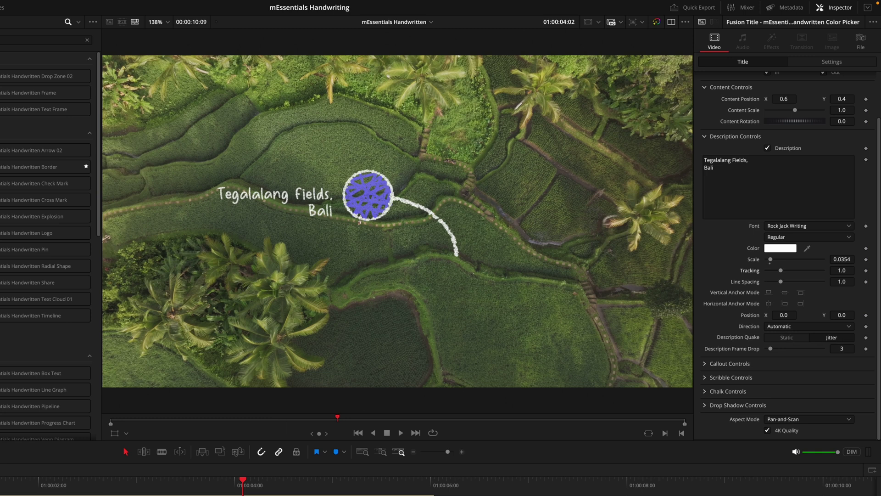
- Preview the label animation with its handwriting jitter switched off, then turn the jitter back on
key("Up")
key("space")
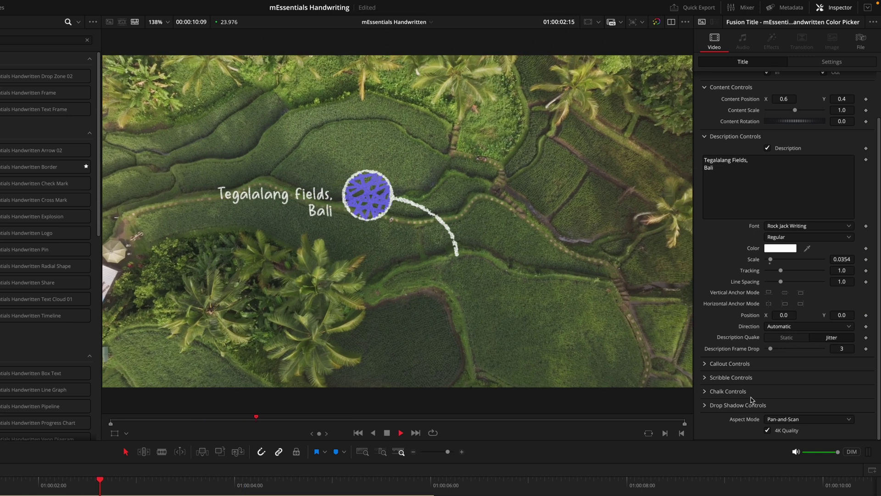
left_click(786, 337)
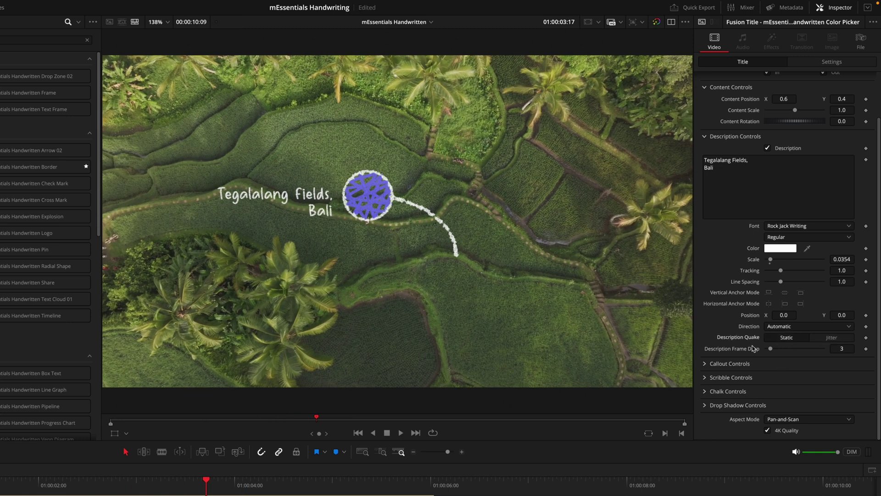
left_click(76, 487)
key("space")
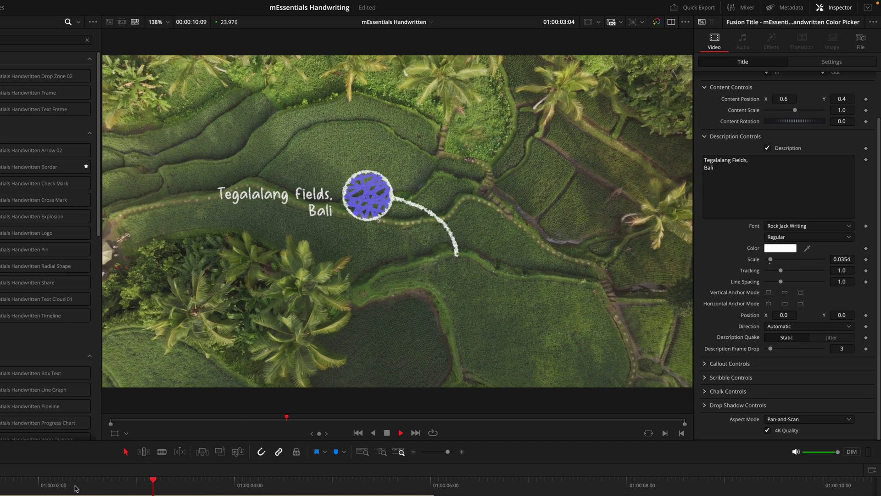
key("space")
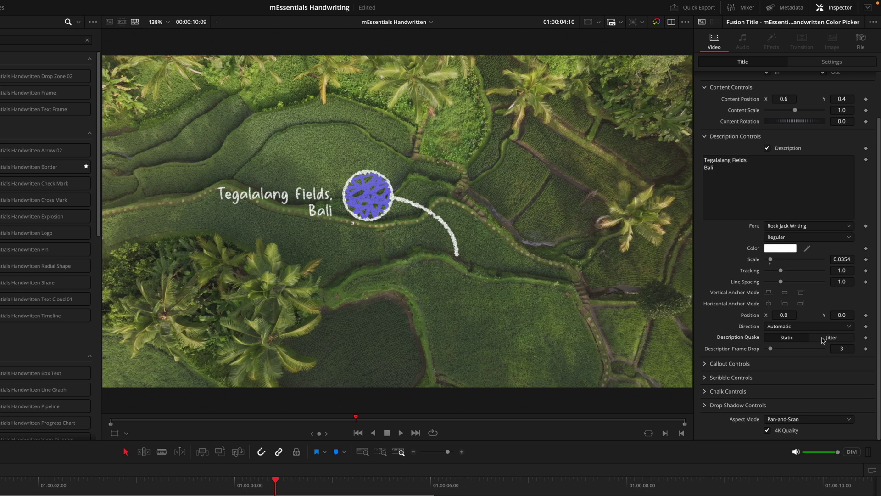
left_click(824, 339)
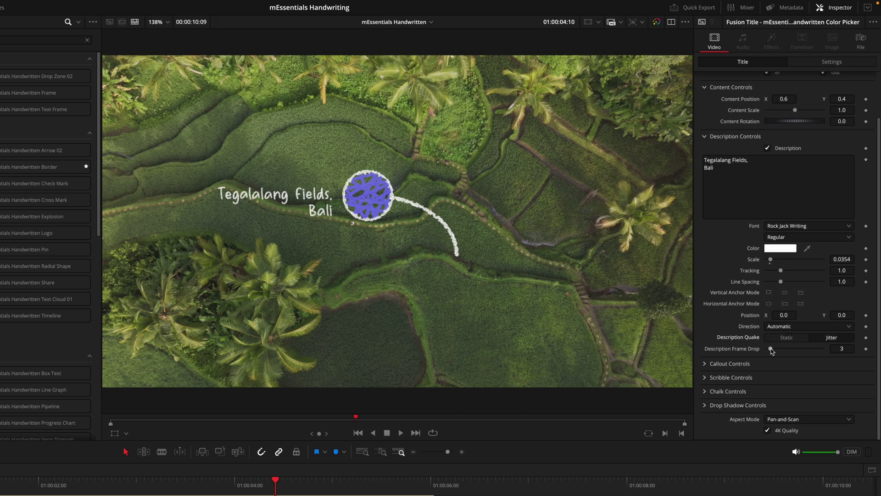
left_click(30, 484)
key("space")
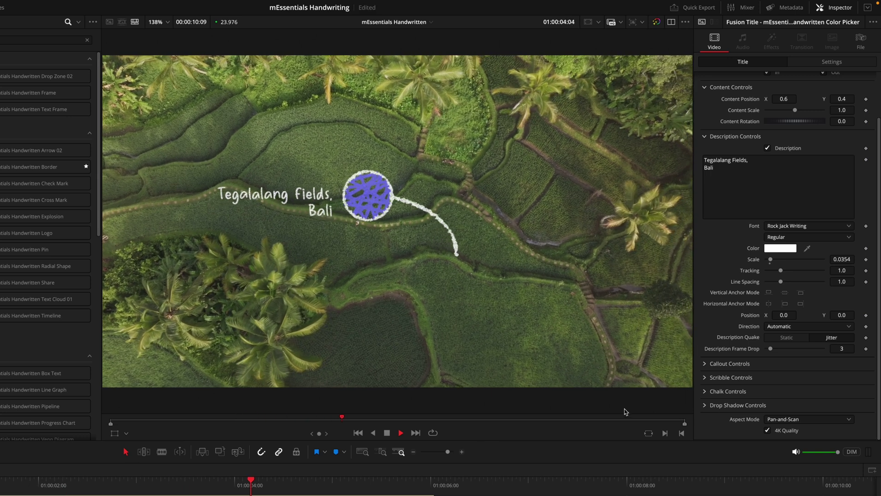
key("space")
- Try description frame drops of 1 and 22 with previews, settling on 4
left_click_drag(773, 351, 766, 351)
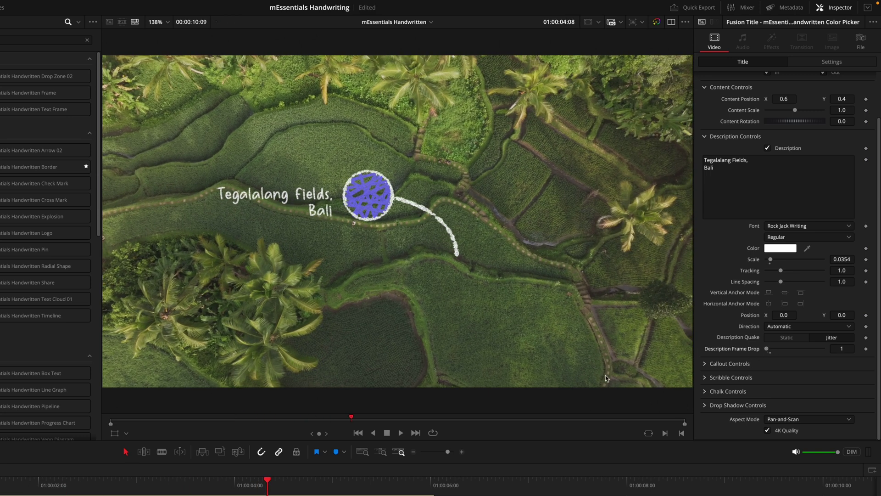
left_click(67, 485)
key("space")
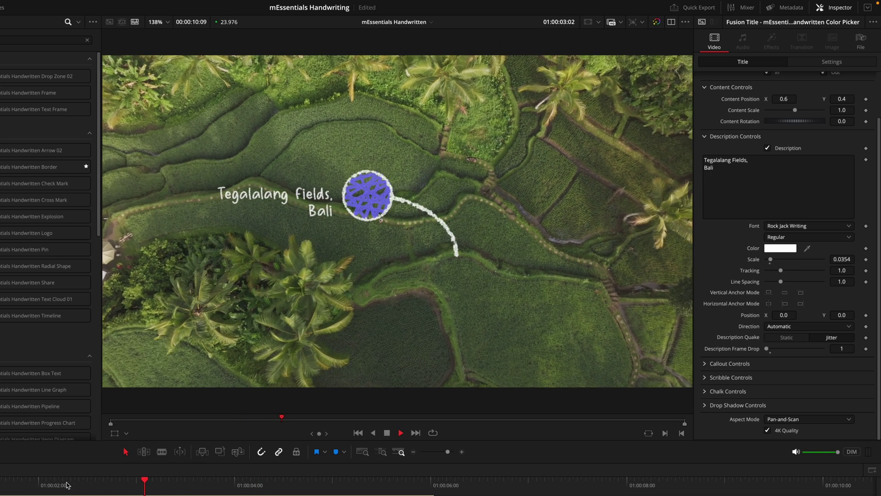
key("space")
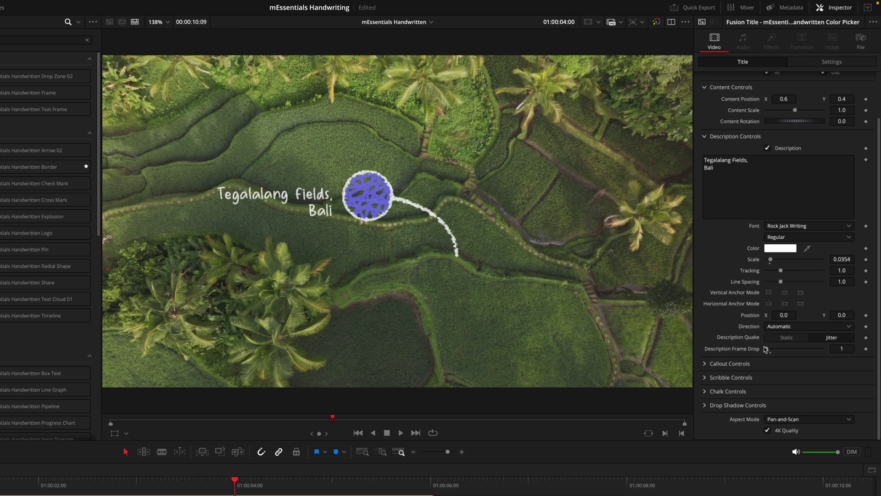
left_click_drag(767, 349, 809, 358)
left_click(83, 485)
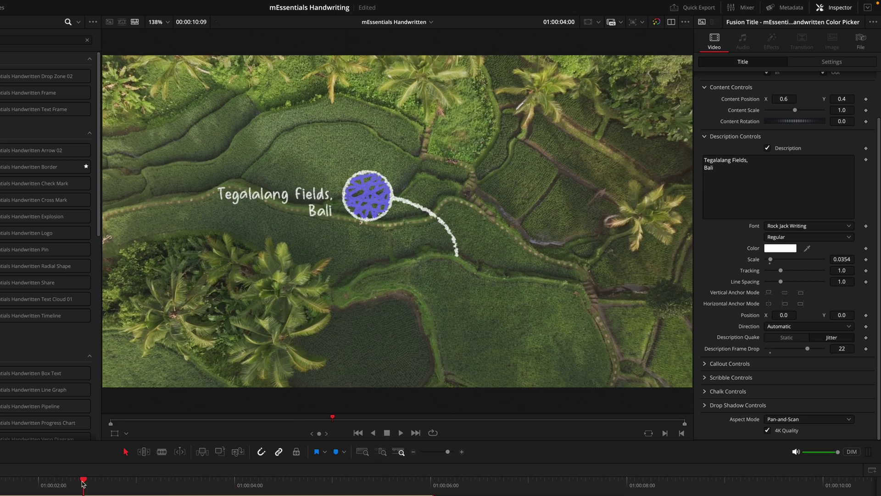
key("space")
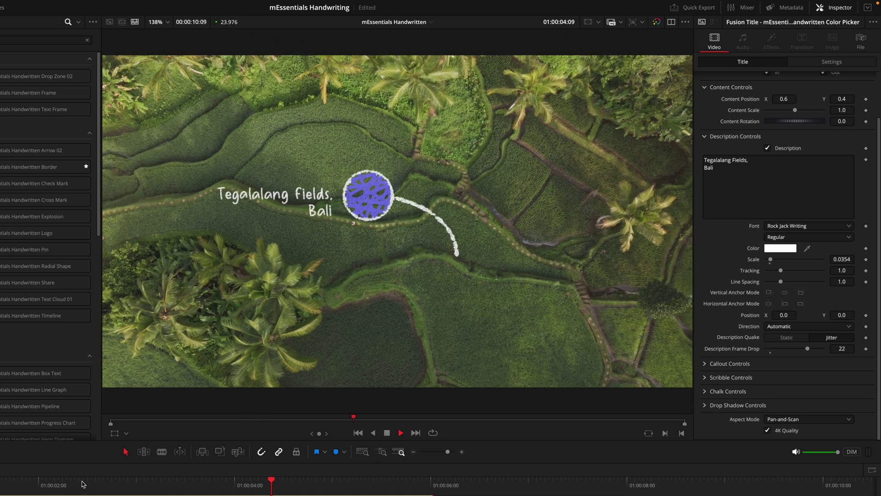
key("space")
left_click(71, 483)
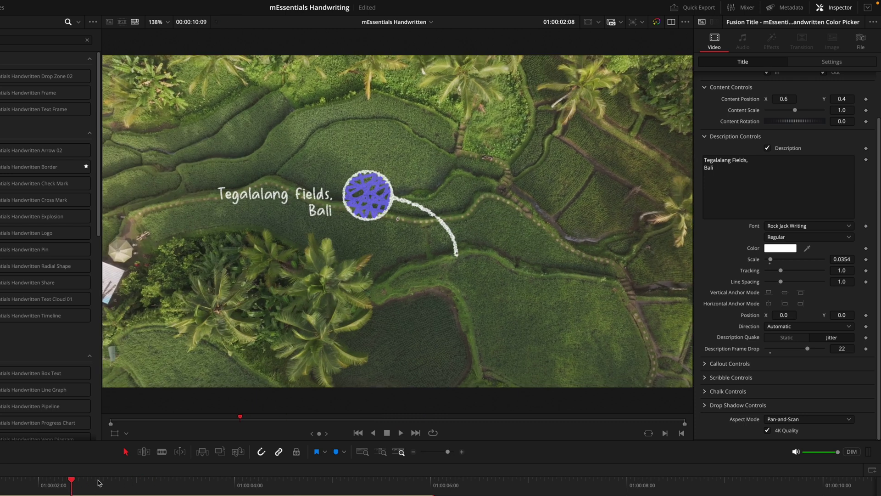
left_click_drag(808, 349, 723, 360)
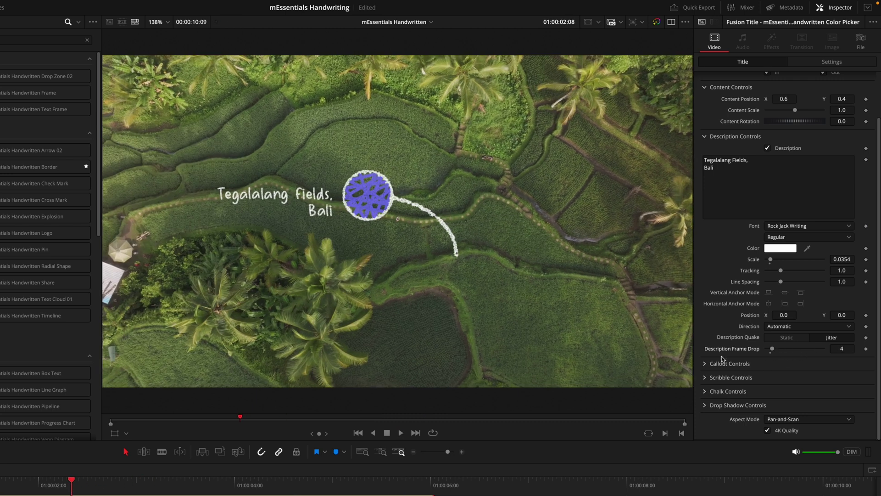
left_click(705, 364)
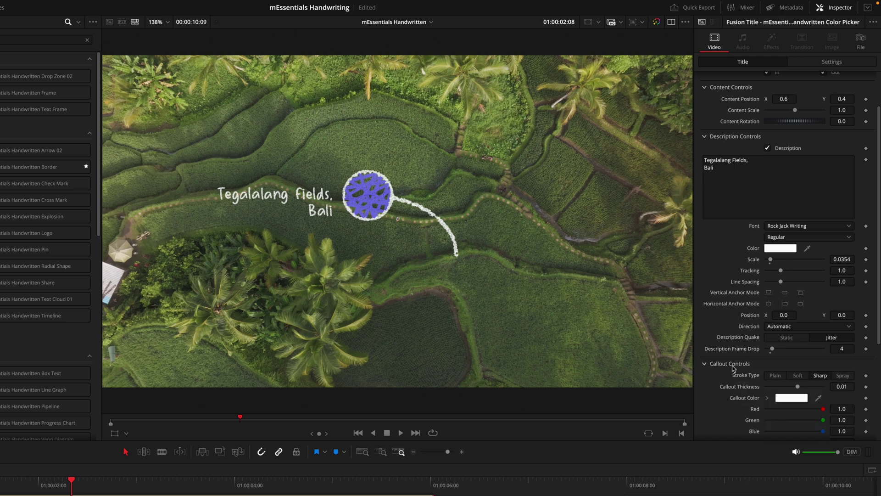
- Compare Plain, Soft, Sharp and Spray callout strokes, keep Sharp at thickness 0.013
scroll(734, 369, "down", 4)
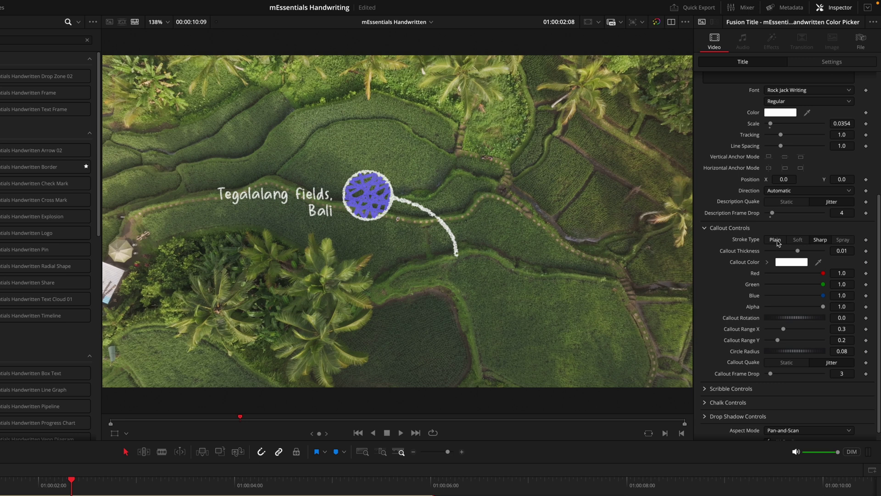
left_click(776, 240)
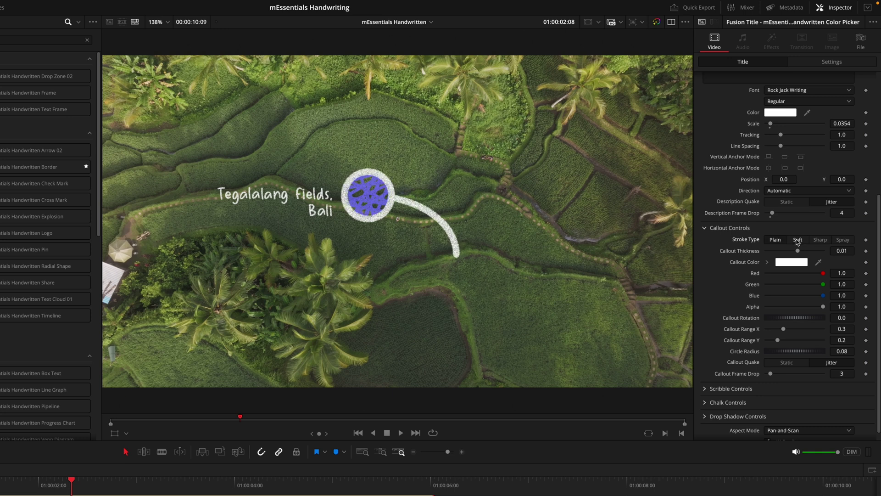
left_click(798, 240)
left_click(820, 240)
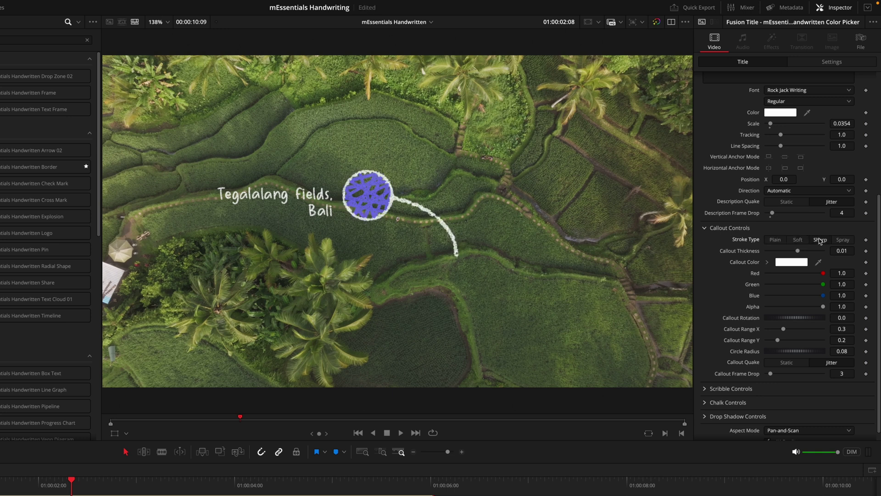
left_click(843, 240)
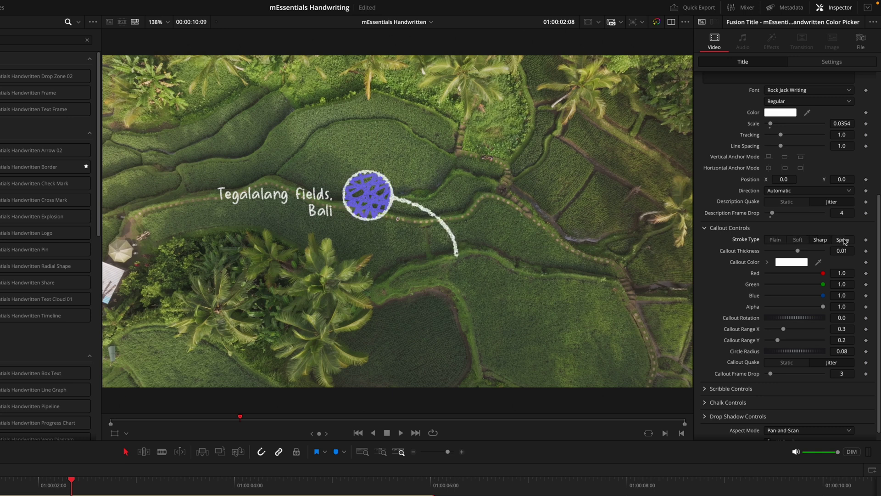
left_click(820, 240)
left_click(798, 240)
left_click(776, 239)
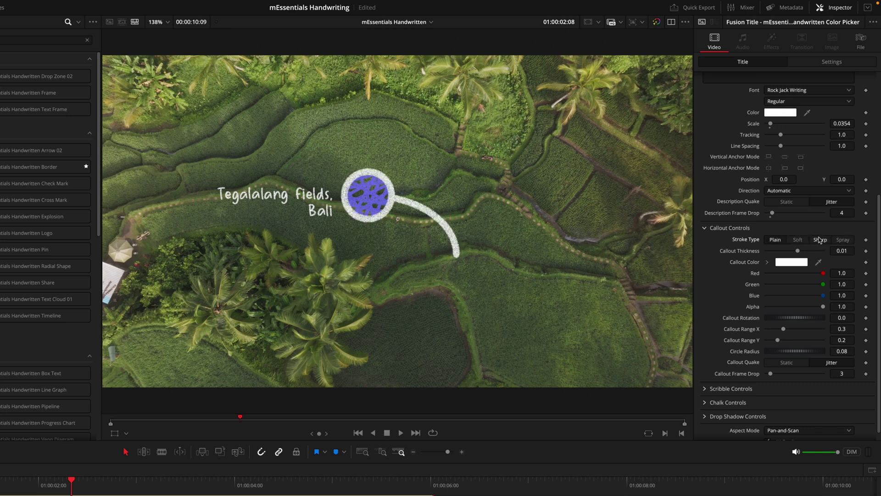
left_click(820, 240)
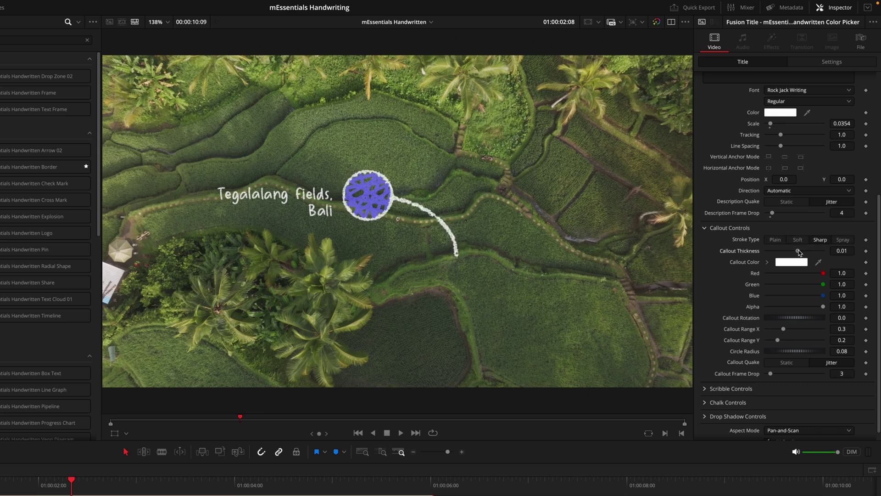
left_click_drag(799, 252, 800, 253)
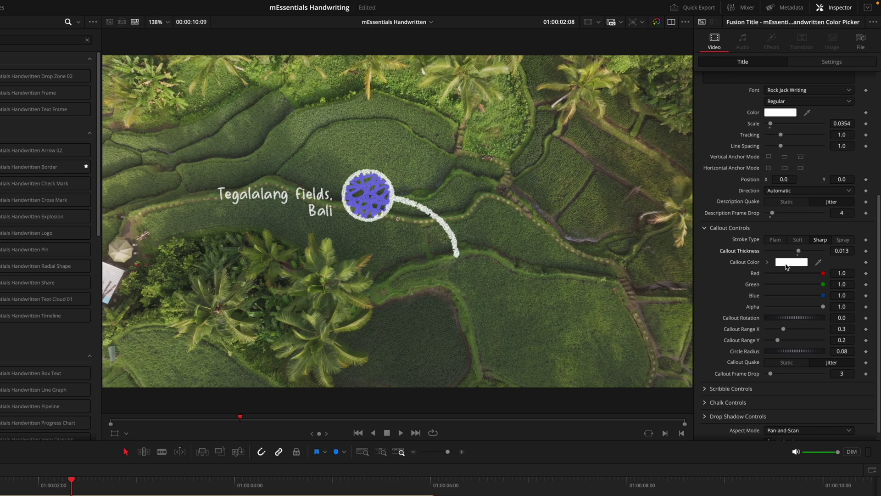
- Set the callout Quake to Jitter and its Callout Frame Drop to 7, previewing playback
scroll(773, 281, "down", 1)
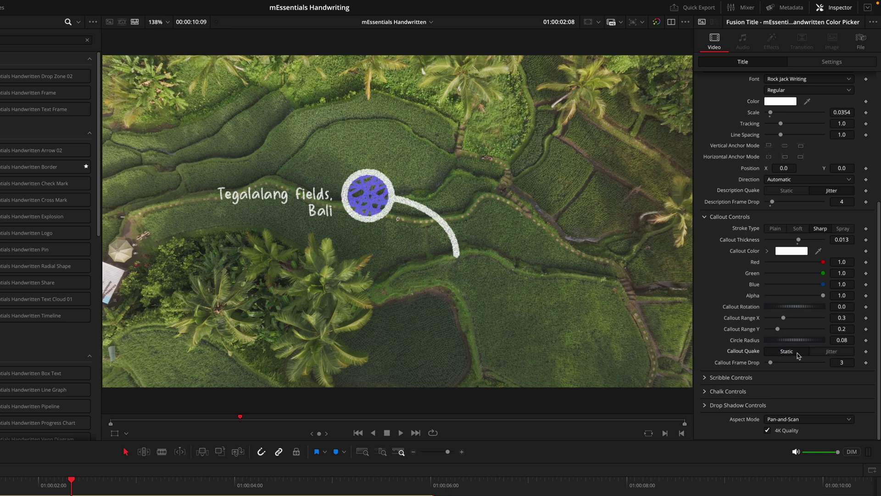
left_click(829, 357)
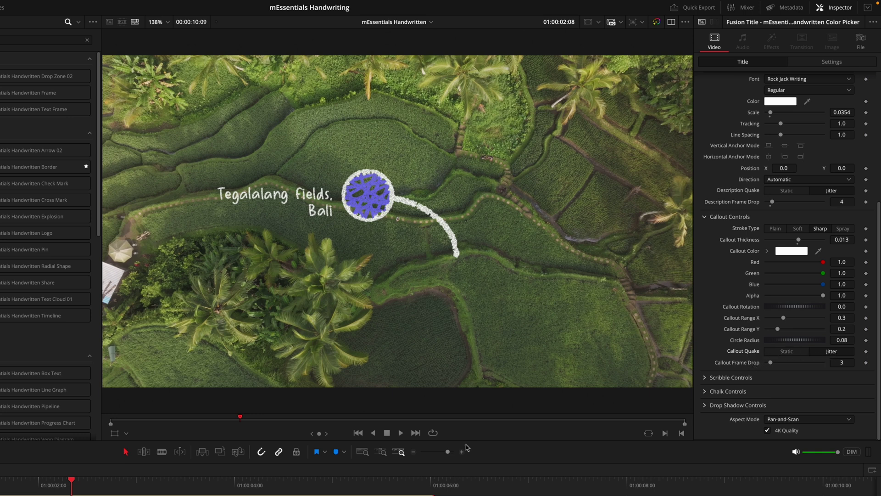
key("space")
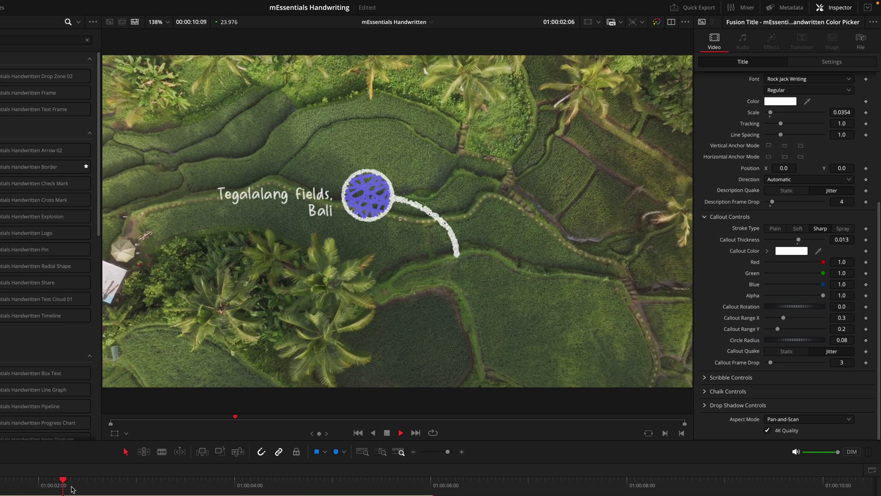
key("space")
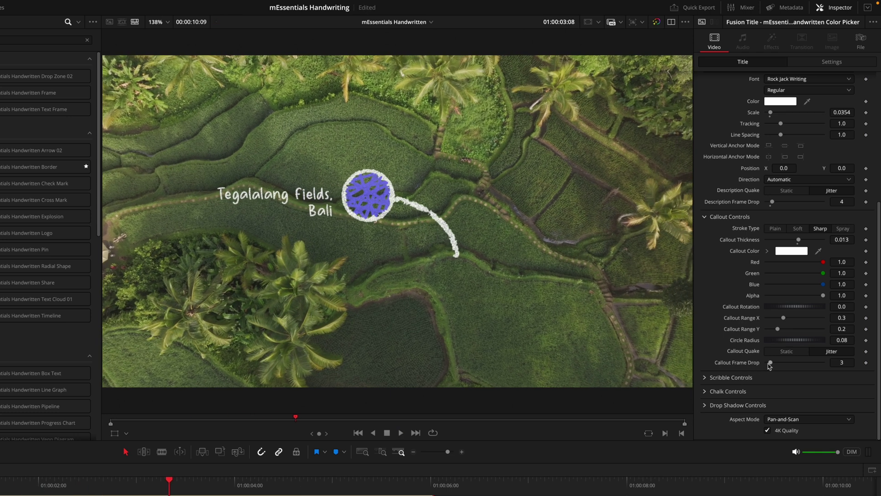
left_click_drag(771, 364, 785, 365)
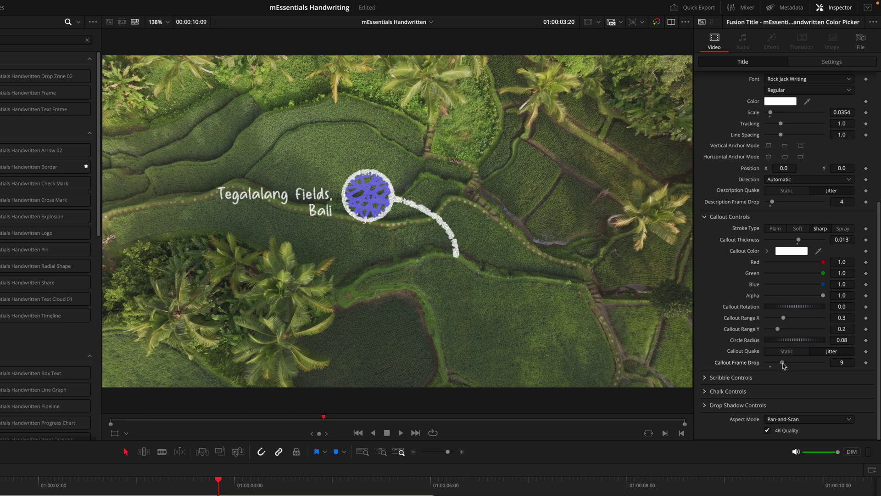
left_click_drag(783, 364, 780, 366)
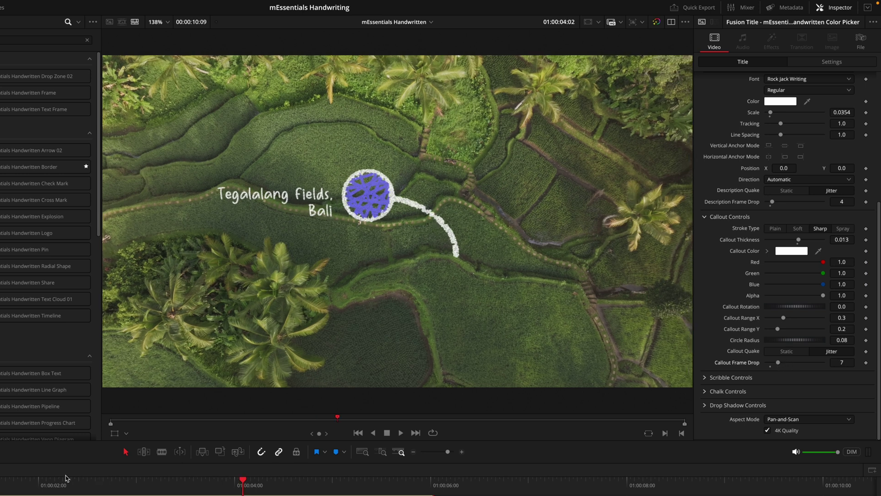
left_click(19, 485)
key("space")
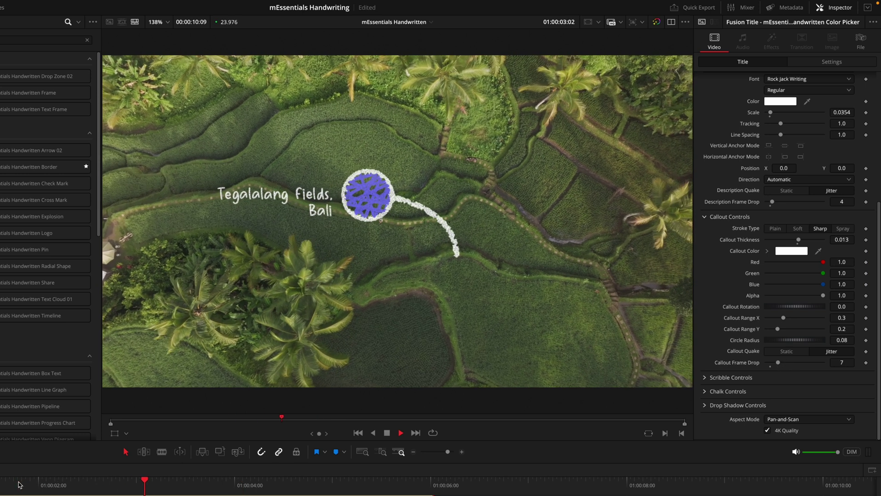
left_click(706, 216)
- Compare the blue scribble fill on and off, then turn Scribble off for the callout circle
left_click(706, 182)
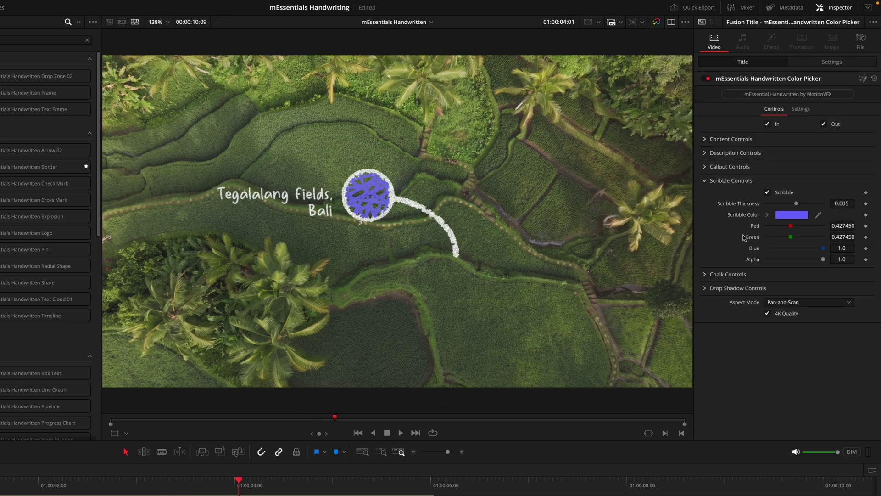
left_click(768, 193)
left_click(768, 193)
left_click(768, 193)
left_click(769, 192)
left_click(769, 192)
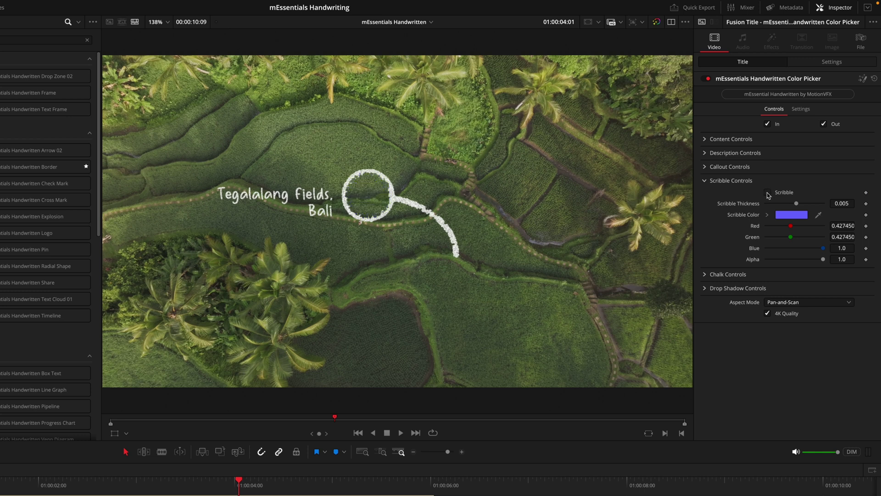
left_click(776, 194)
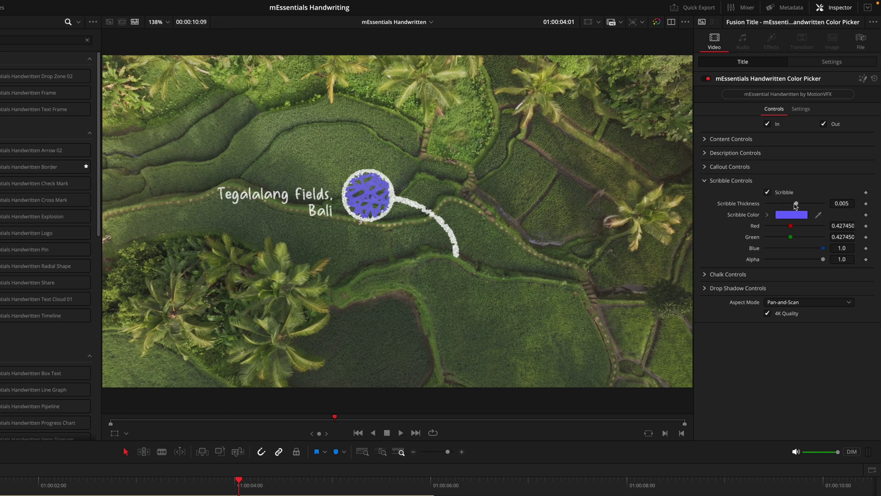
left_click(776, 194)
left_click(776, 195)
left_click(776, 195)
left_click(706, 181)
- Keep the chalk texture on and reset its detail, contrast and brightness to defaults
left_click(706, 195)
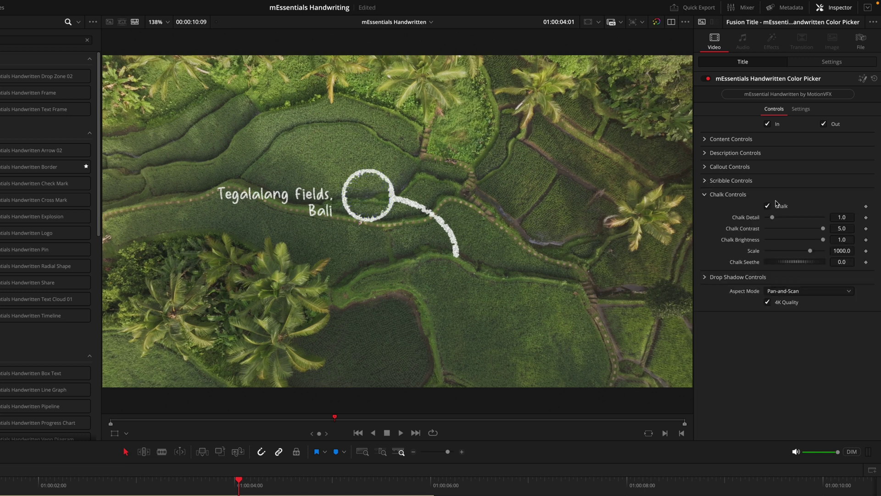
left_click(780, 206)
left_click(780, 207)
left_click(780, 207)
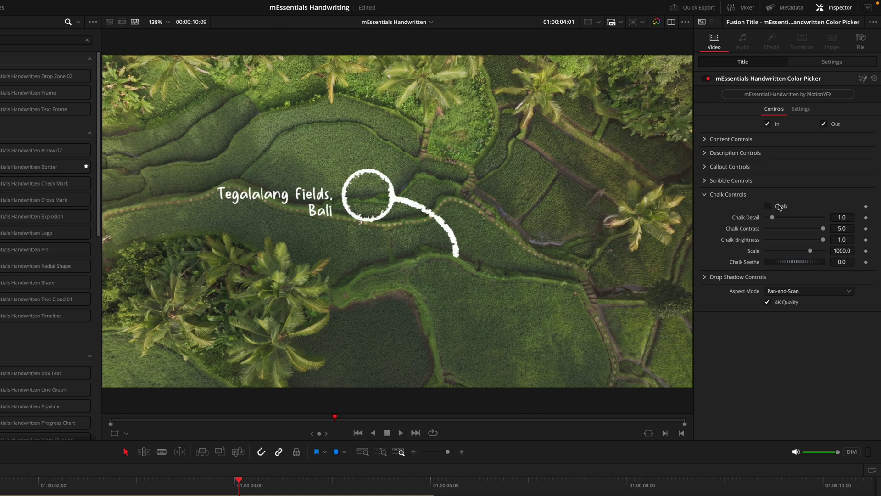
left_click(780, 207)
left_click(779, 207)
left_click(780, 208)
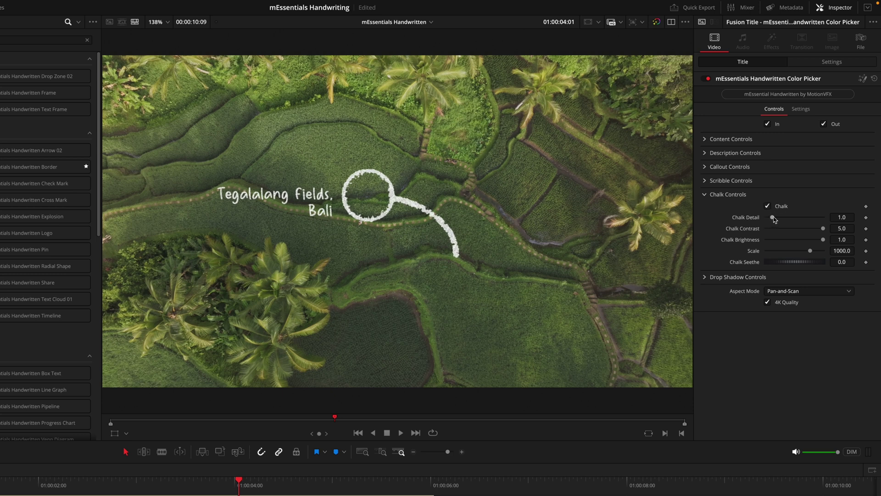
mouse_move(774, 219)
left_mouse_down()
mouse_move(823, 229)
mouse_move(793, 230)
mouse_move(820, 229)
mouse_move(807, 242)
left_mouse_up()
double_click(741, 239)
double_click(745, 229)
double_click(746, 217)
left_click(706, 195)
left_click(734, 208)
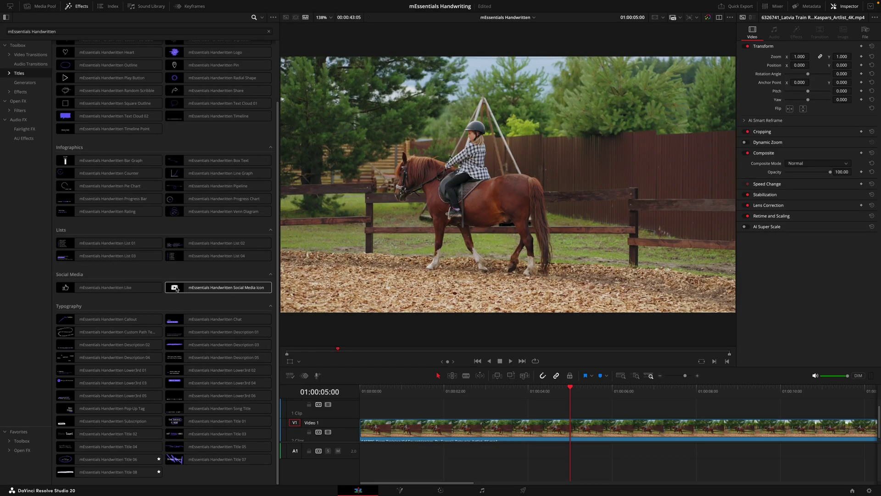
- Place the Custom Path Text title on the track above the horse clip
left_click_drag(110, 332, 444, 393)
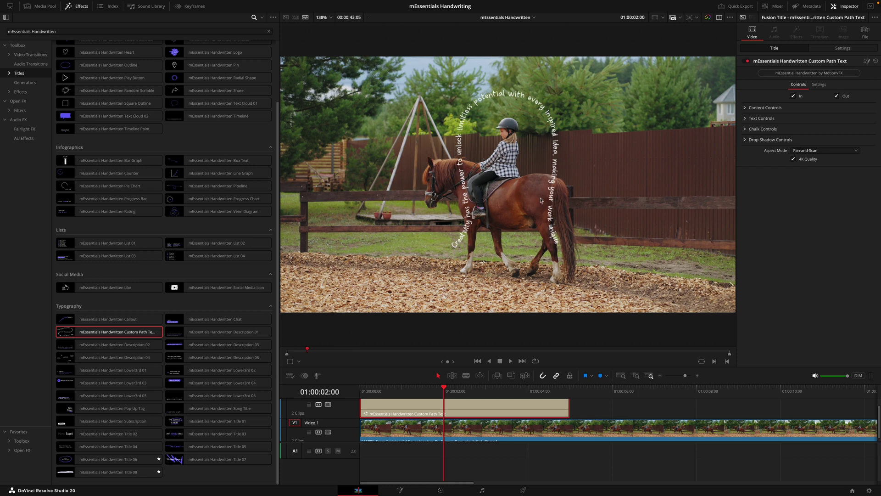
left_click(300, 362)
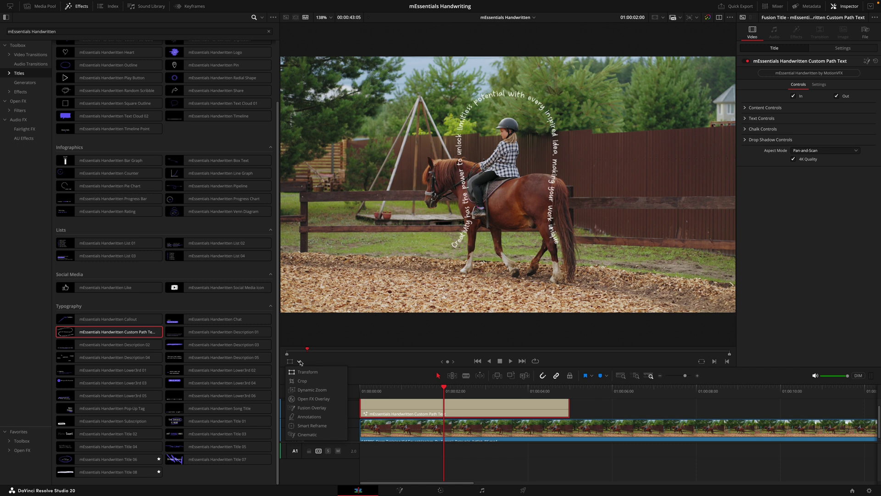
- Show the path's control points and reshape its left end so 'Creativity' runs horizontally left
left_click(312, 407)
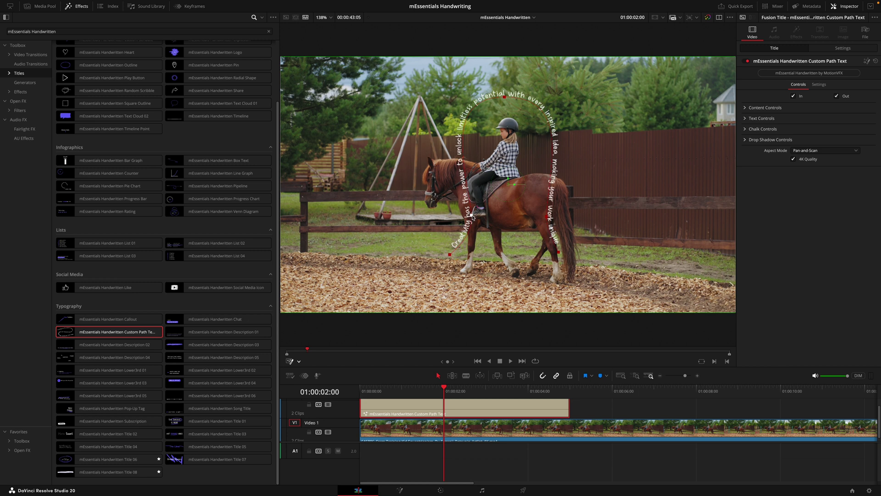
left_click_drag(473, 216, 411, 178)
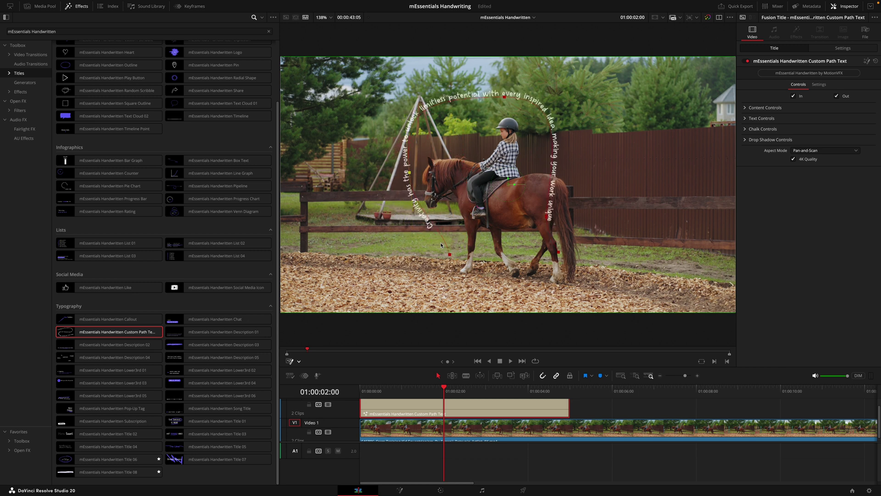
left_click_drag(444, 255, 330, 184)
left_click_drag(412, 176, 385, 173)
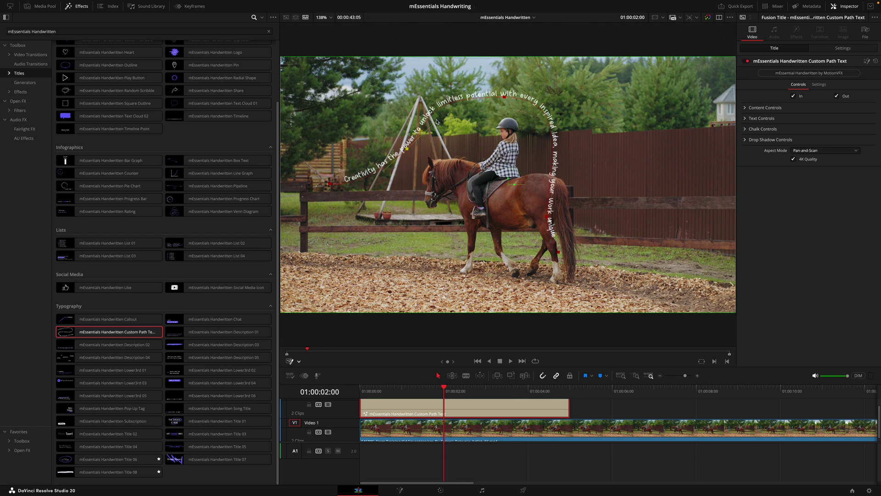
left_click_drag(436, 124, 437, 134)
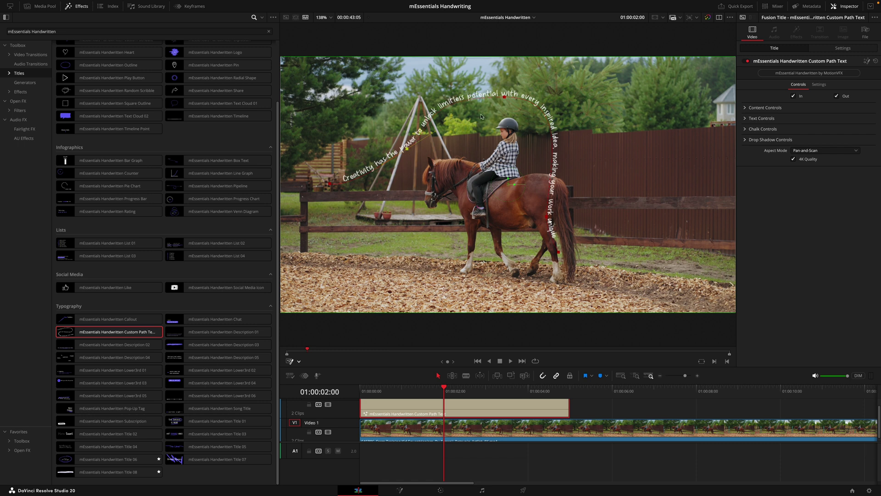
- Adjust the path points near 'with' and 'power' to smooth the arc, then play it back
left_click(505, 97)
left_click_drag(411, 98, 446, 98)
left_click(549, 197)
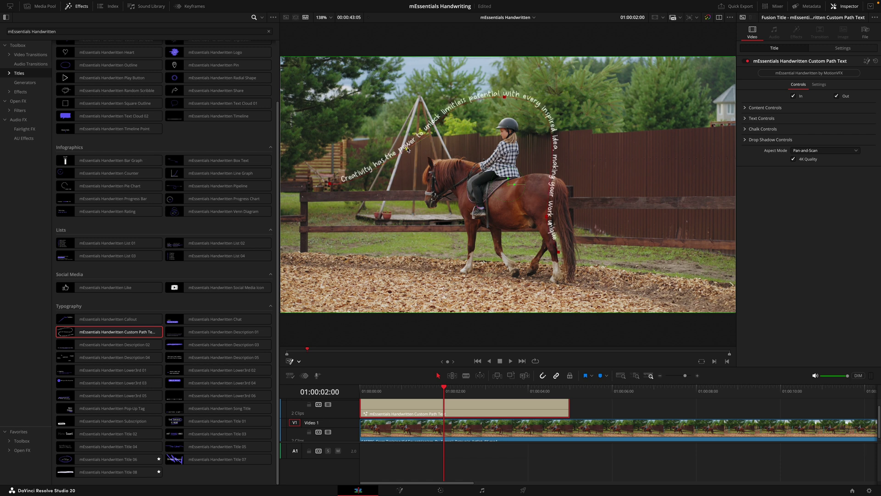
left_click_drag(437, 133, 399, 141)
key("space")
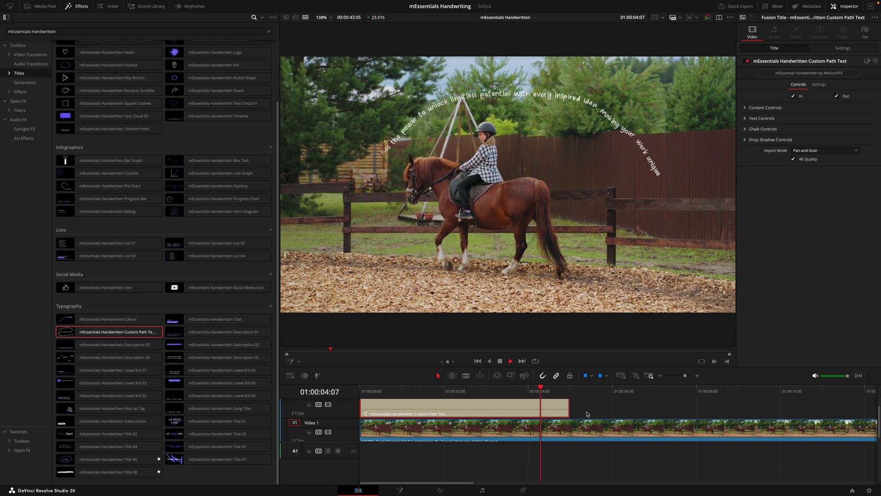
- Drop the mEssentials Handwritten Drop Zone 01 effect onto the Ljubljana church village clip
key("space")
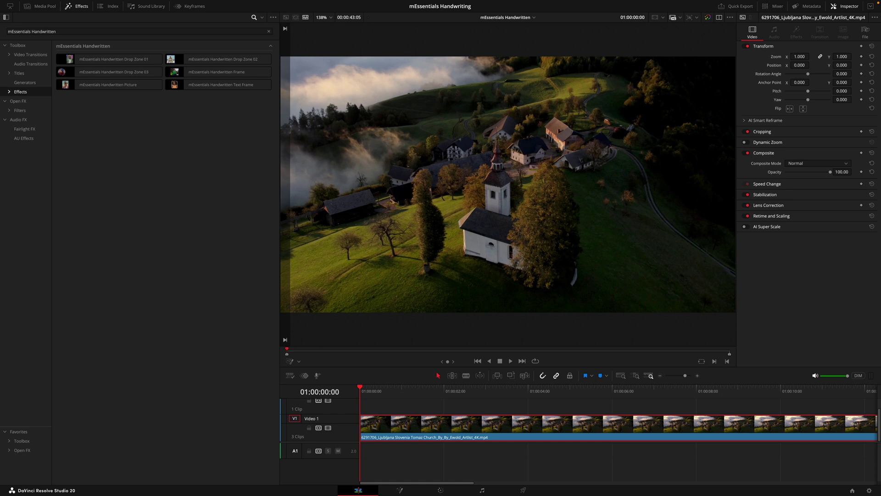
left_click(87, 63)
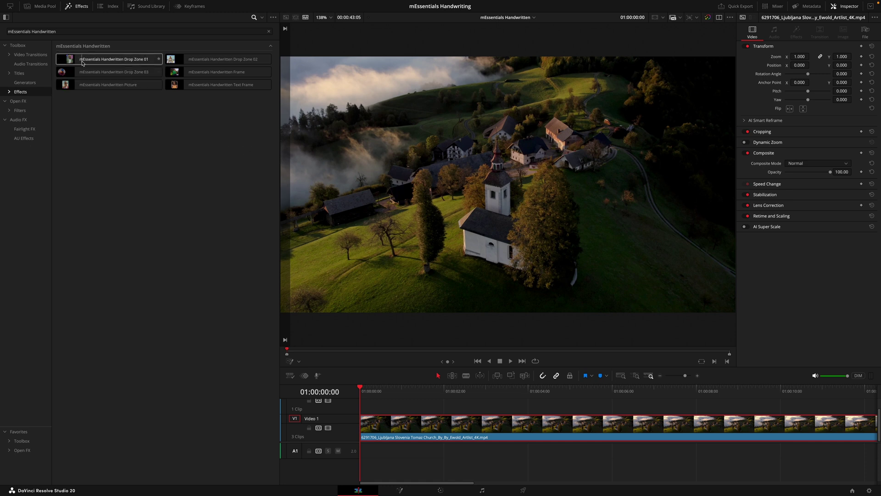
left_click_drag(82, 63, 418, 437)
- Preview the Drop Zone 01 animation, then remove the effect from the clip
key("space")
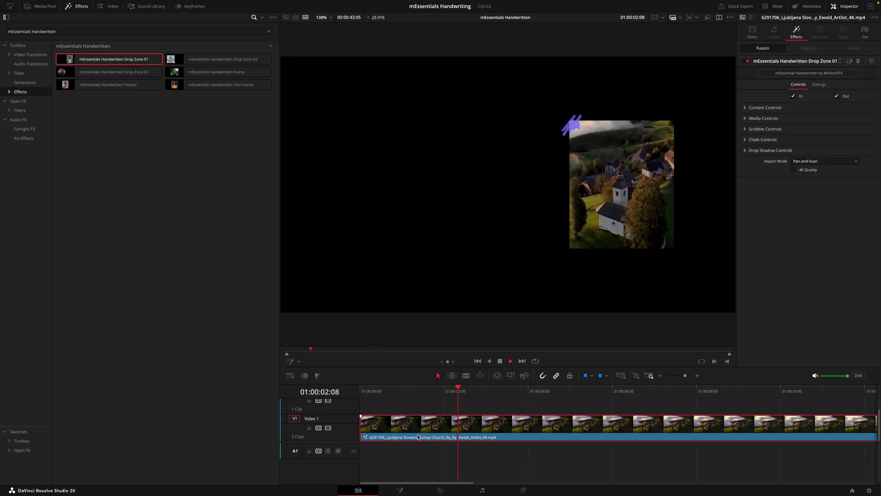
key("space")
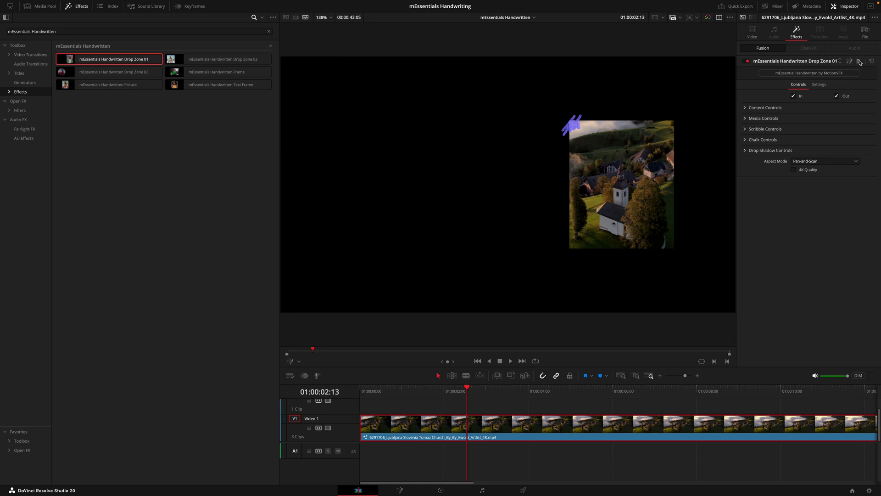
left_click(860, 61)
- Apply the Handwritten Frame effect to the church clip with 4K Quality enabled
left_click_drag(216, 72, 400, 412)
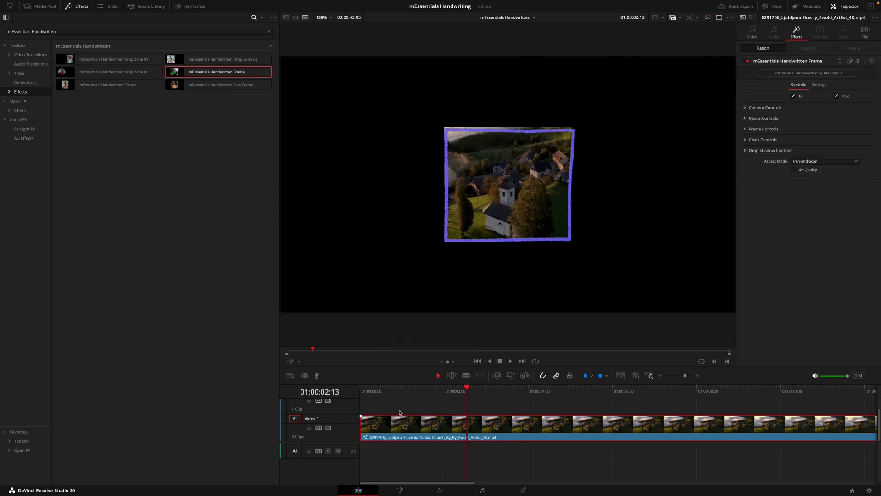
left_click_drag(467, 400, 549, 412)
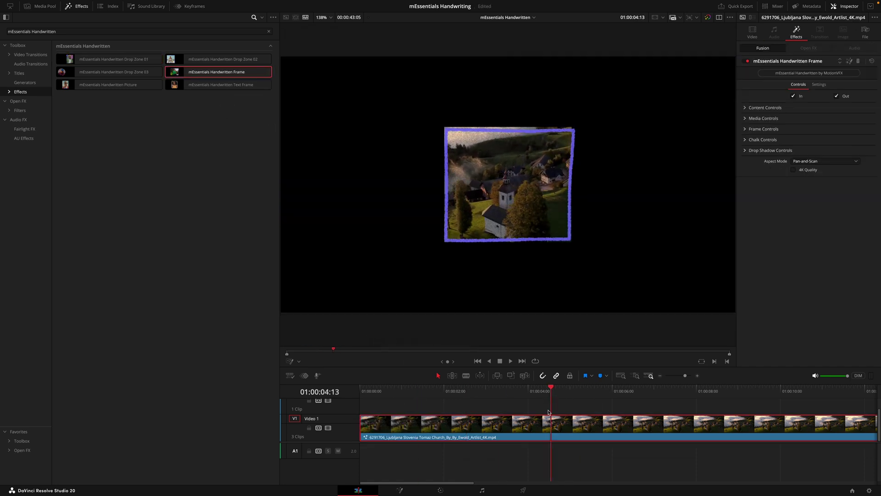
left_click(794, 171)
- Set the frame border stroke to Spray and shift the 1.38-scaled picture slightly left
left_click(759, 129)
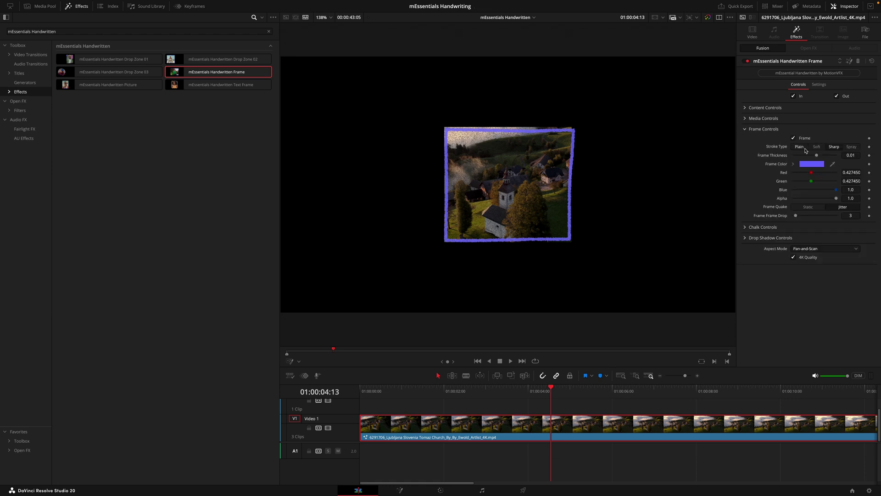
left_click(817, 148)
left_click(800, 147)
left_click(835, 147)
left_click(849, 148)
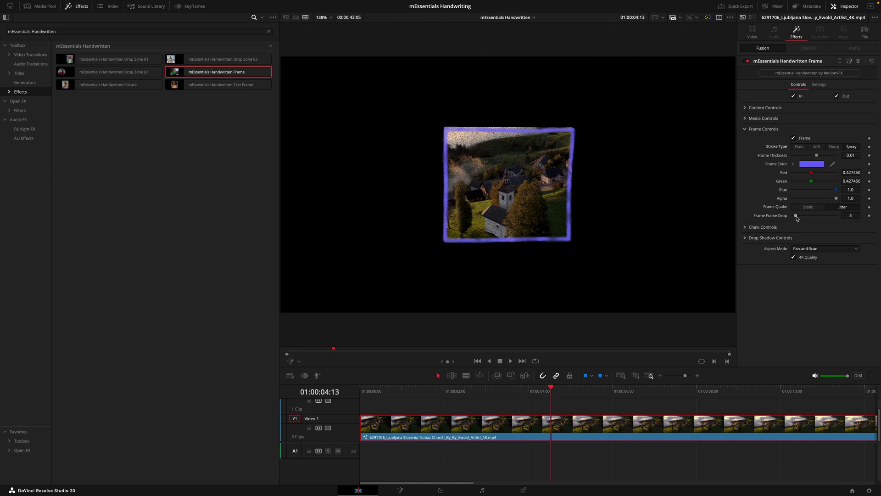
left_click(763, 108)
left_click_drag(806, 116, 820, 128)
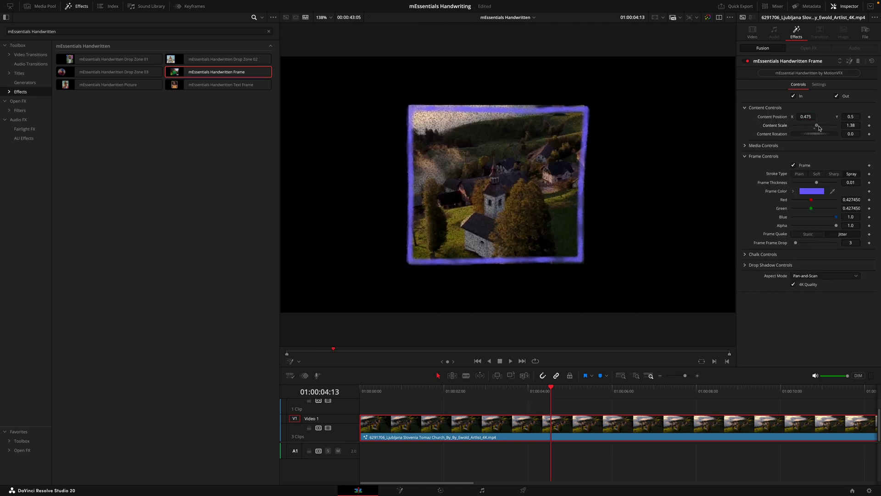
- Reposition the footage inside the frame and move the church clip to V2 above the stream
left_click(811, 145)
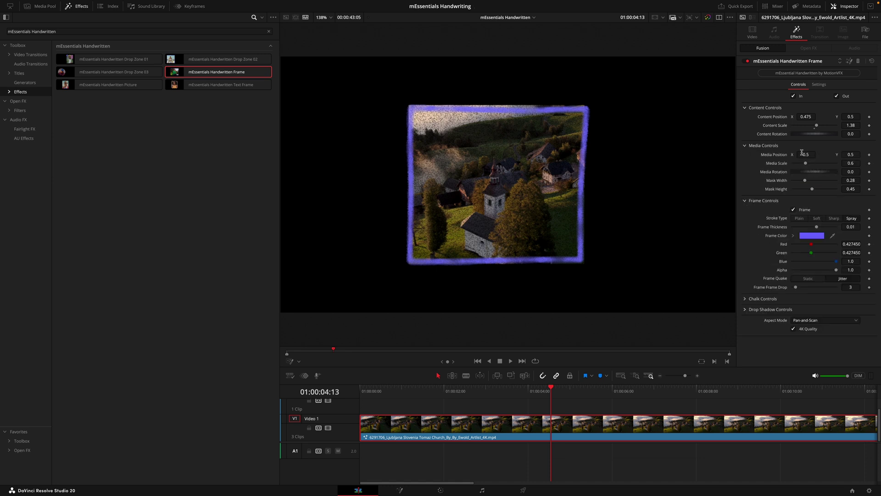
left_click_drag(802, 152, 823, 154)
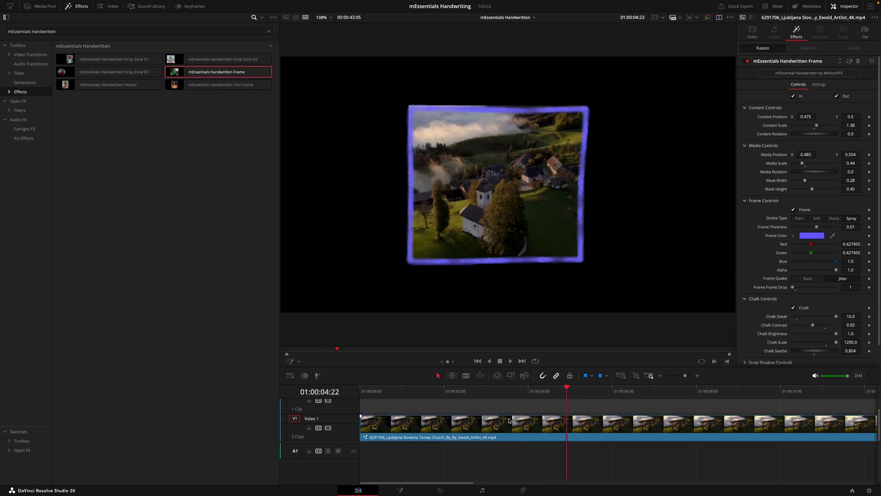
left_click(499, 424)
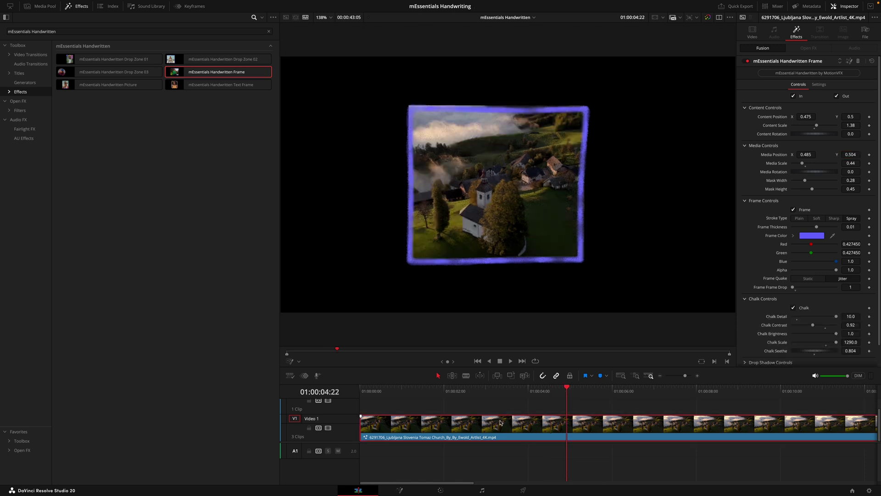
left_click_drag(500, 423, 510, 411)
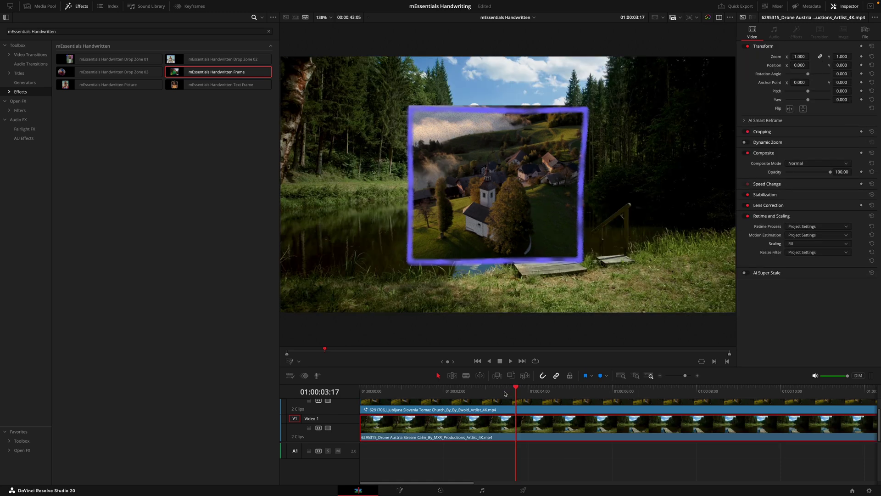
left_click_drag(504, 393, 514, 395)
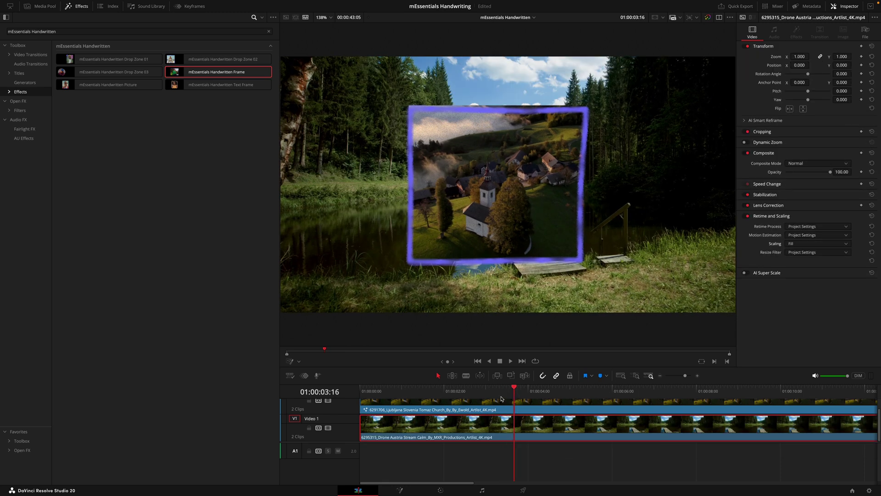
- Lower the frame's Content Scale and raise Content Position X to make a right-shifted inset
left_click(497, 409)
left_click(797, 31)
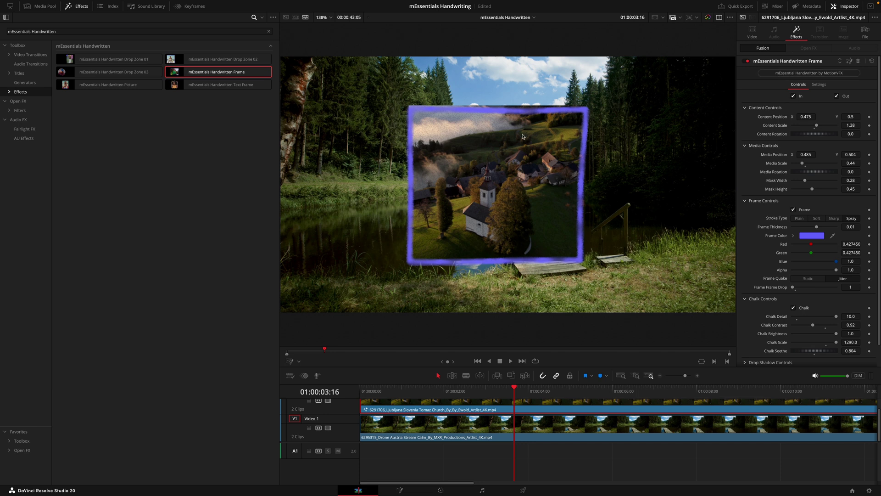
left_click_drag(770, 126, 753, 126)
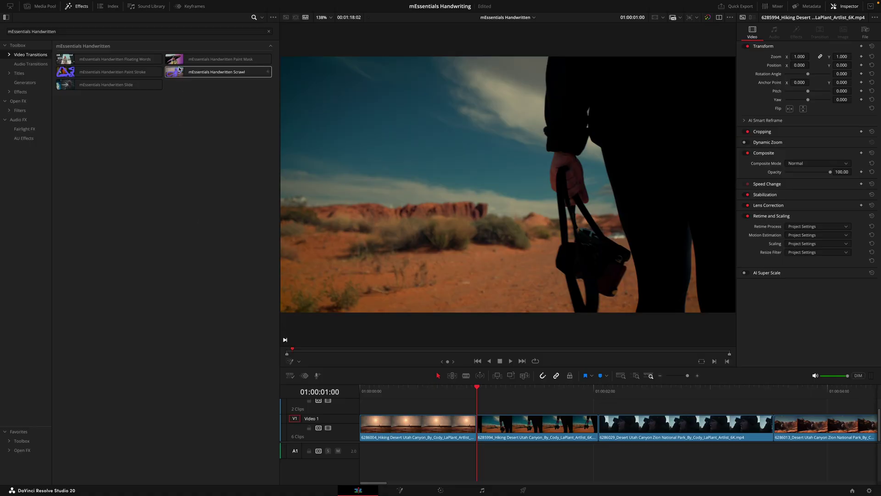
- Add the Handwritten Paint Mask transition at the first desert cut, trimmed to 0.5 seconds
mouse_move(177, 59)
left_mouse_down()
mouse_move(231, 90)
mouse_move(408, 416)
mouse_move(473, 427)
left_mouse_up()
key("slash")
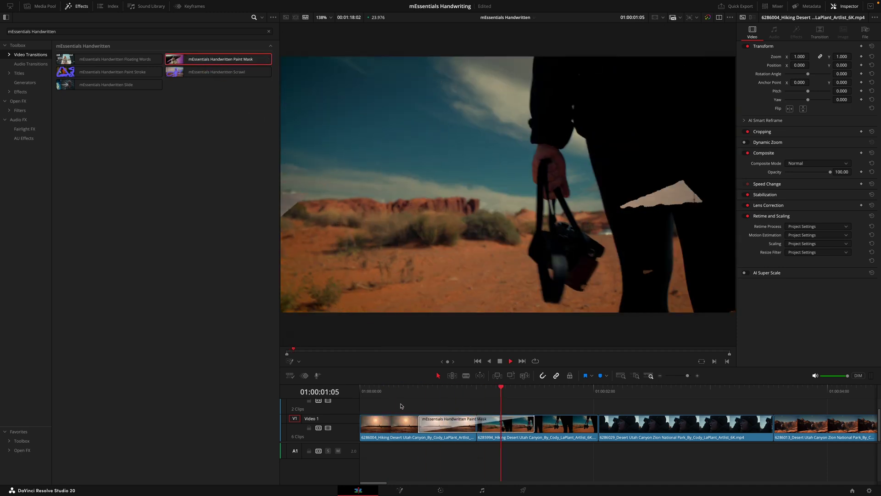
left_click(515, 426)
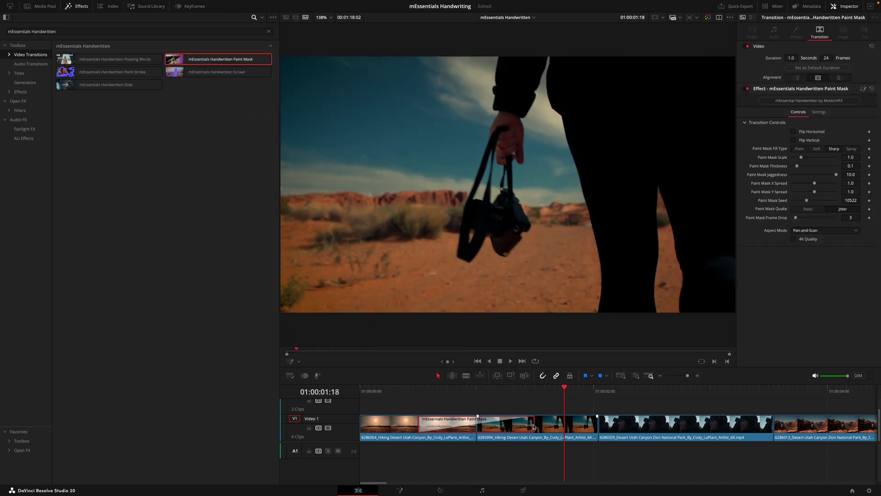
left_click_drag(534, 427, 505, 427)
left_click(437, 394)
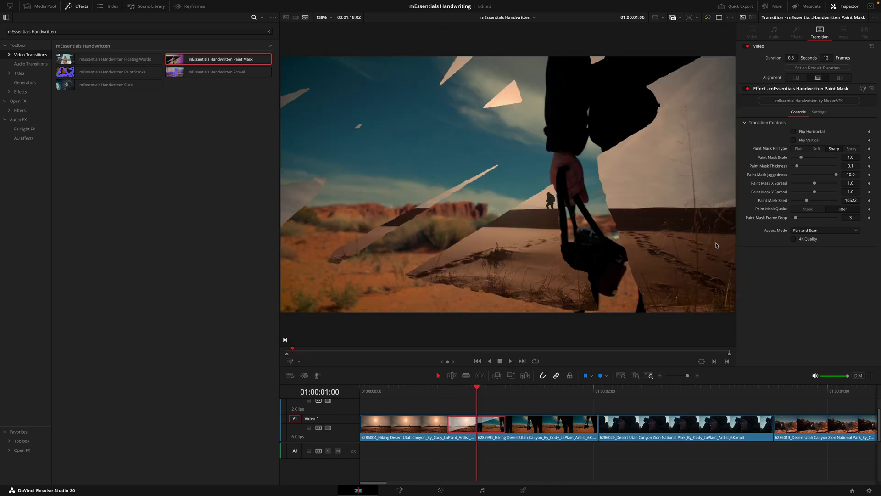
- Set the Paint Mask Thickness to 0.055, Fill Type to Spray, and adjust its Scale
left_click_drag(803, 169, 796, 168)
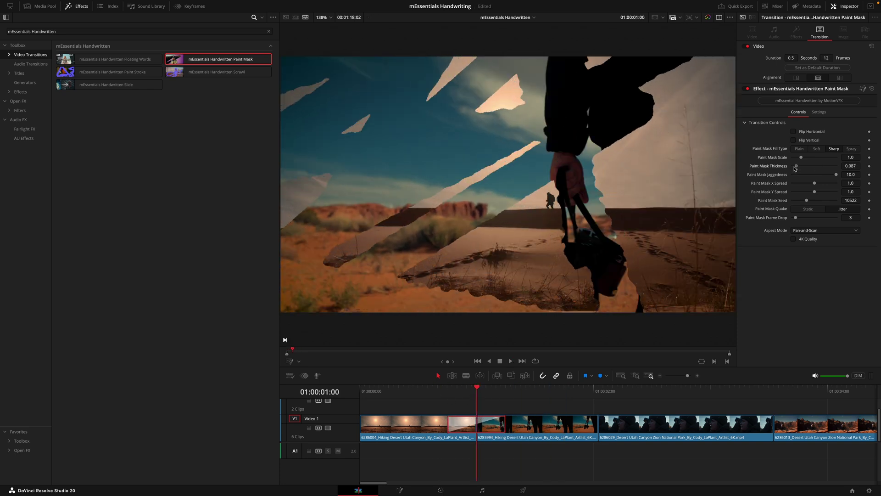
left_click(851, 149)
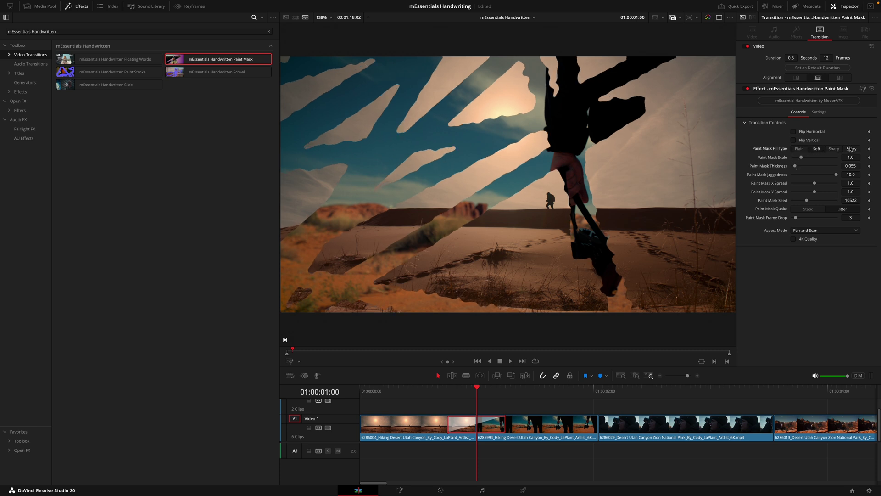
left_click_drag(802, 159, 804, 158)
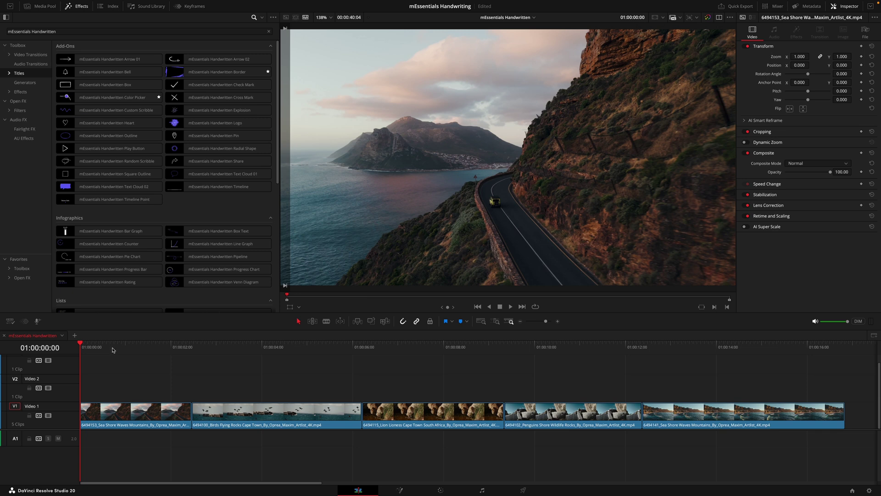
- Play the Cape Town clips, then browse the Typography titles to preview Title 04's SCRAWL lettering
key("space")
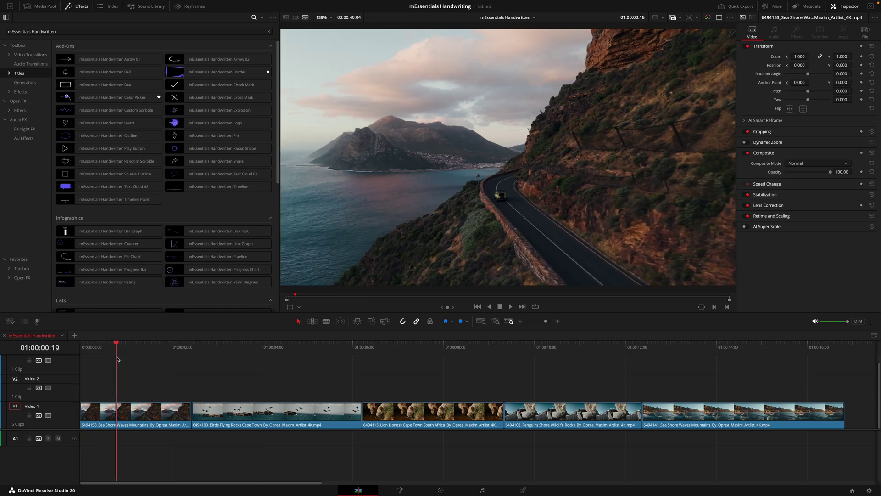
left_click_drag(117, 359, 81, 388)
scroll(268, 180, "down", 3)
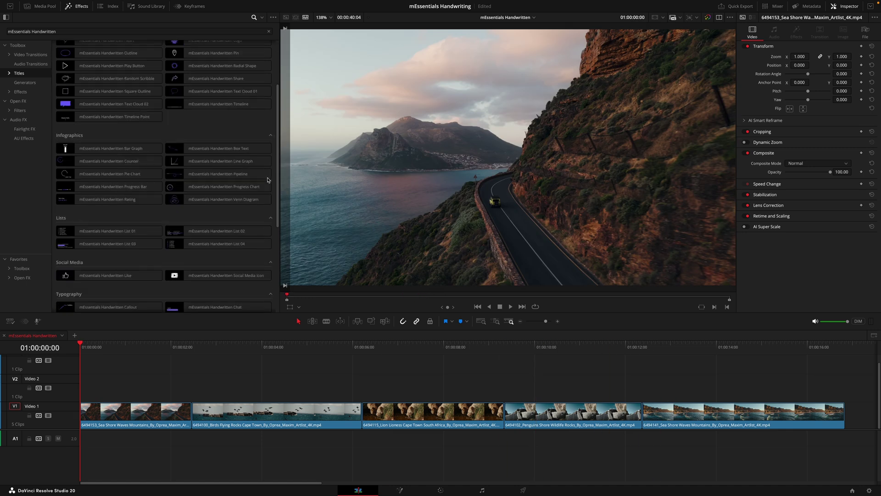
scroll(269, 180, "down", 5)
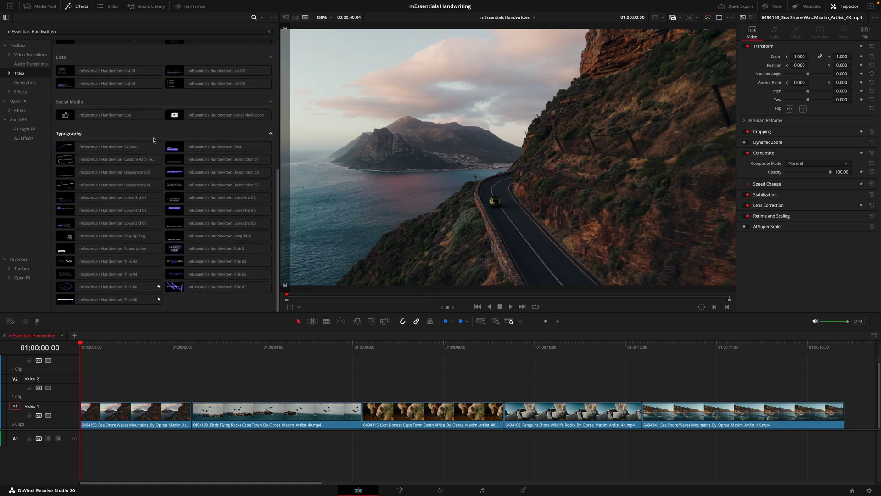
mouse_move(225, 165)
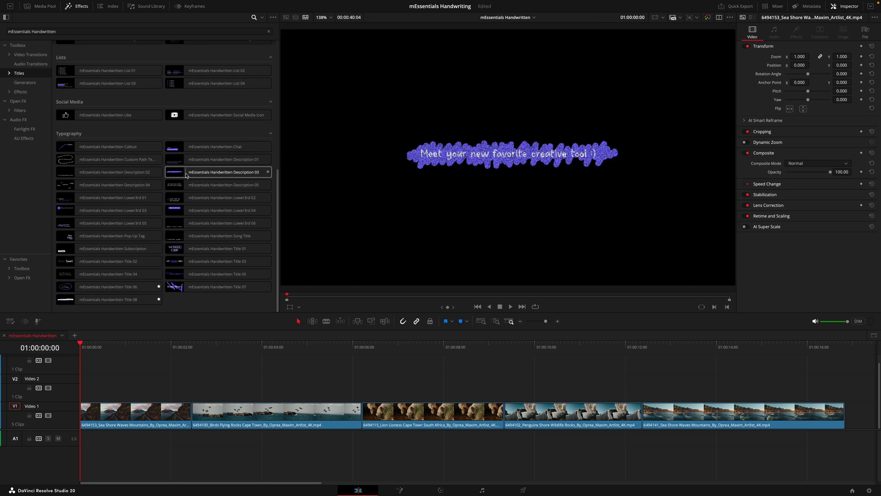
mouse_move(180, 210)
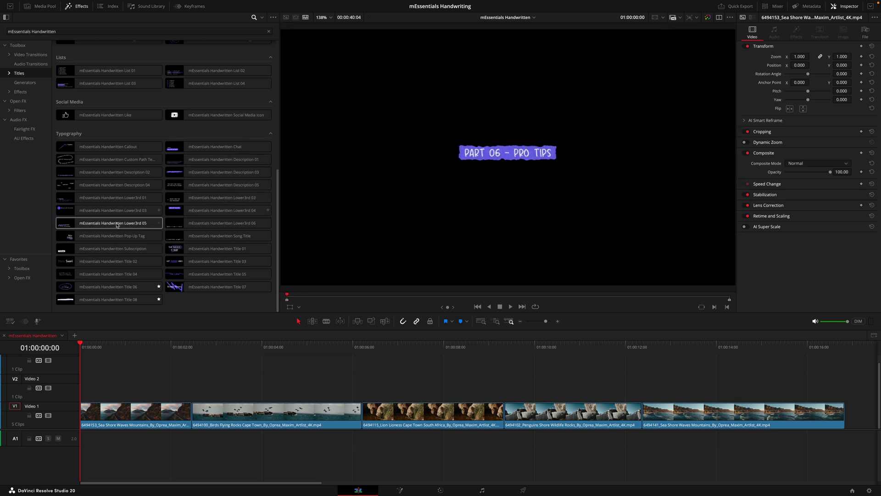
mouse_move(99, 275)
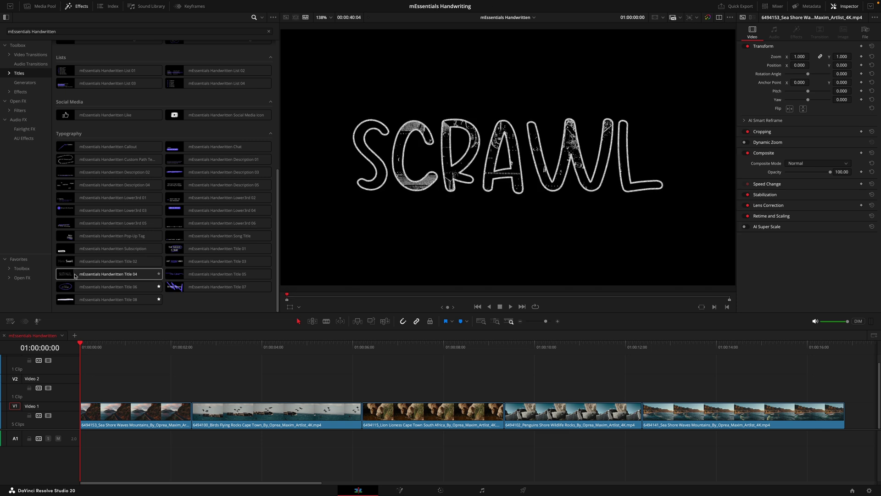
- Add Title 04 on V2 at the timeline start reading CAPE TOWN! at scale 0.1928
left_click_drag(74, 275, 105, 388)
left_click(773, 142)
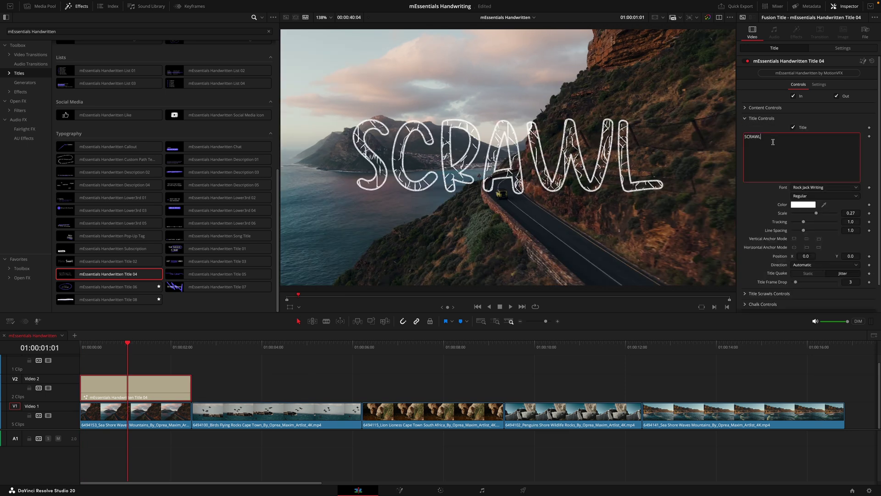
type("CAPE TOW")
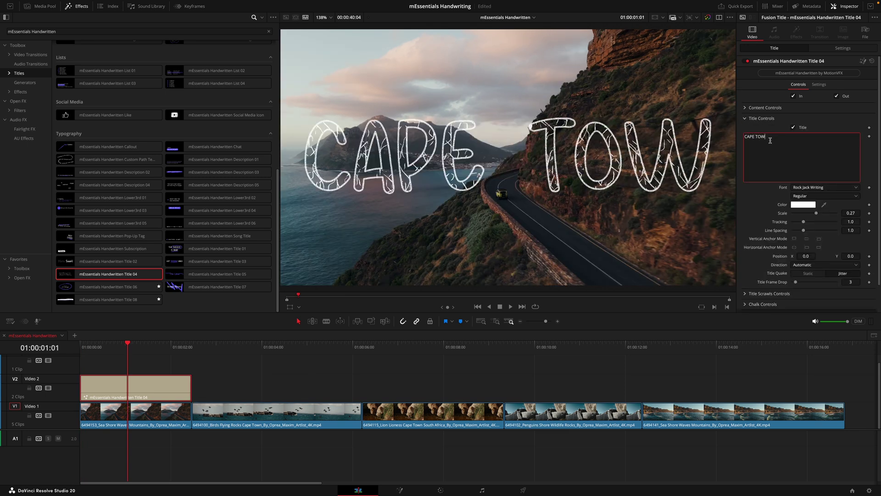
type("N!")
left_click_drag(847, 214, 834, 214)
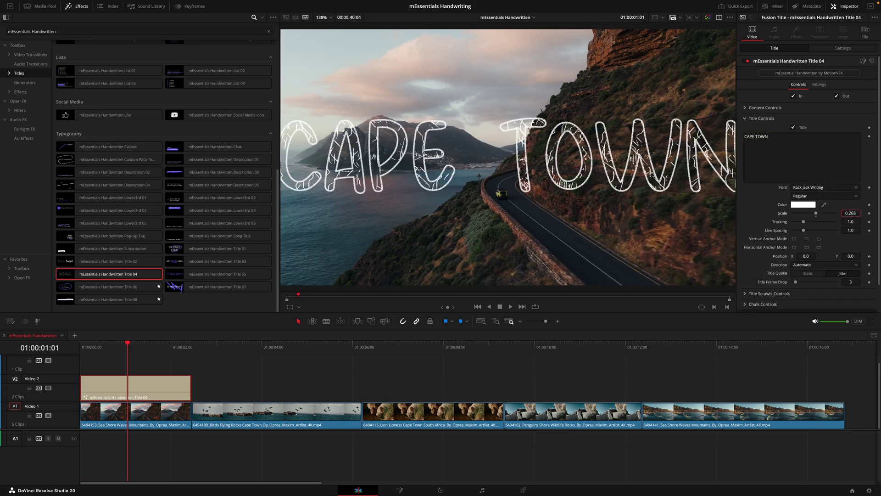
- Play back from the start and scrub over the CAPE TOWN! title to review it
key("space")
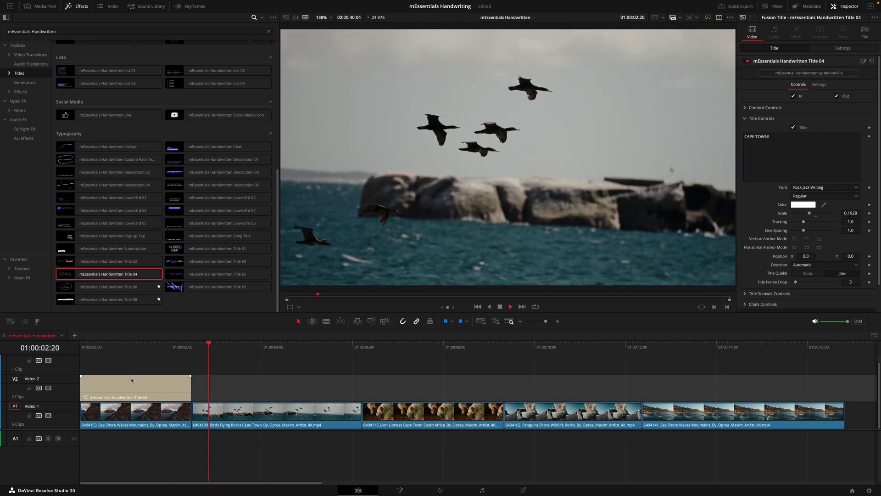
key("Home")
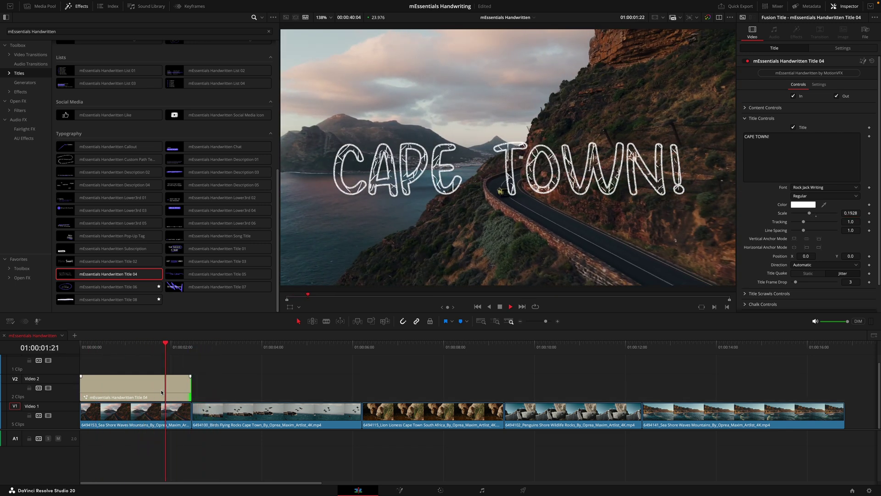
key("space")
left_click(193, 350)
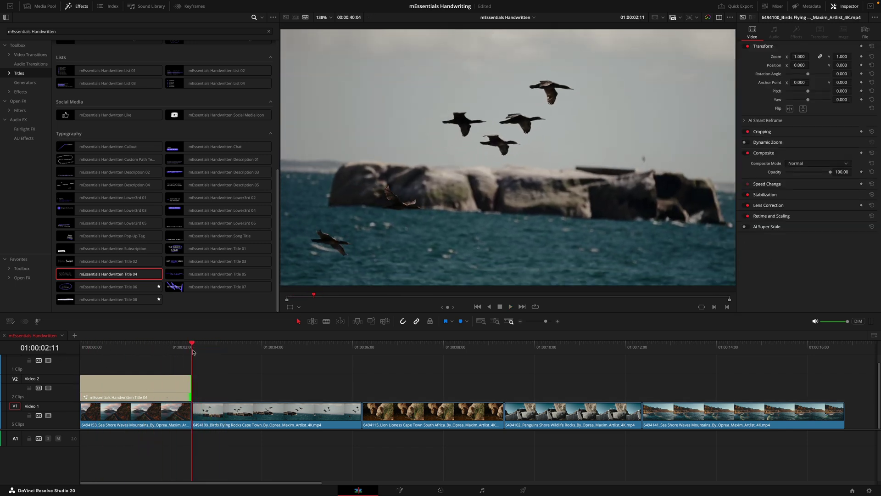
left_click_drag(192, 352, 179, 352)
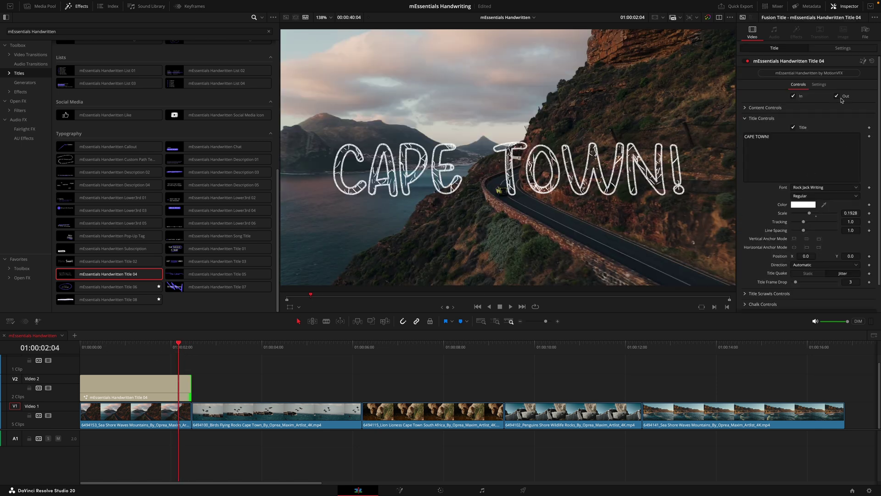
left_click(162, 380)
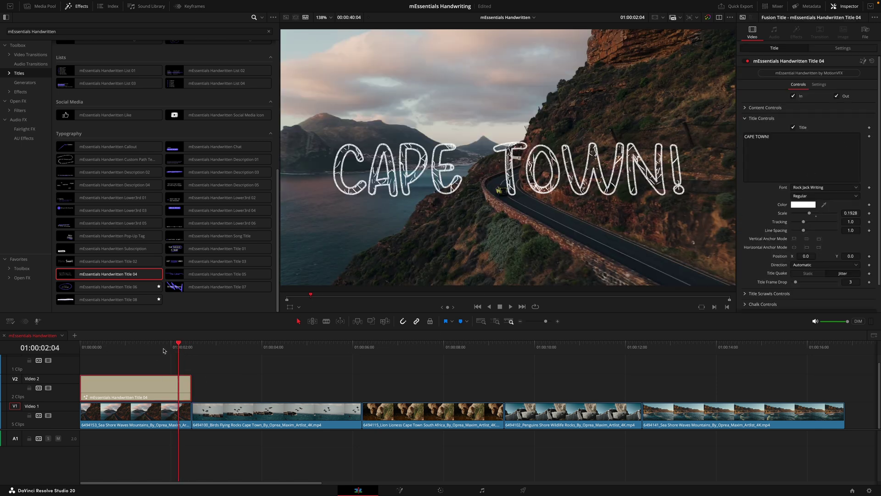
left_click_drag(164, 351, 192, 352)
- Lengthen the CAPE TOWN! title clip, play it, then trim it back to its original length
left_click(196, 383)
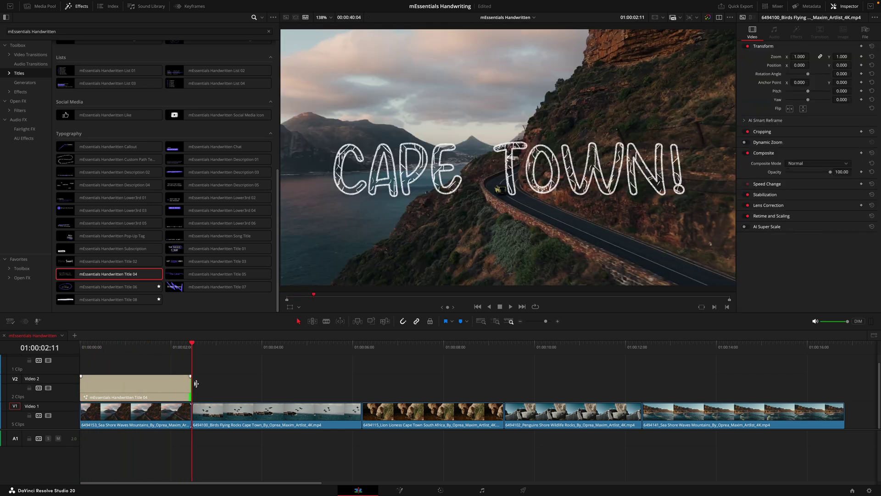
left_click_drag(196, 383, 215, 383)
left_click_drag(109, 351, 72, 349)
key("space")
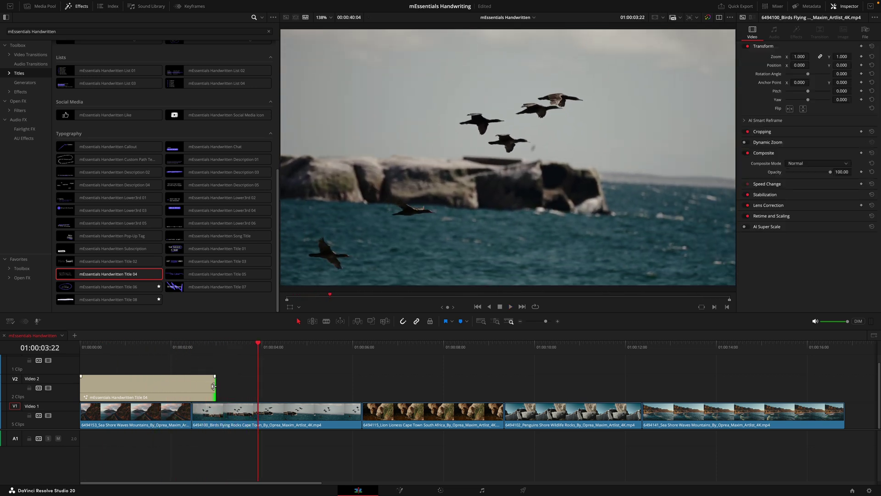
left_click_drag(213, 386, 192, 386)
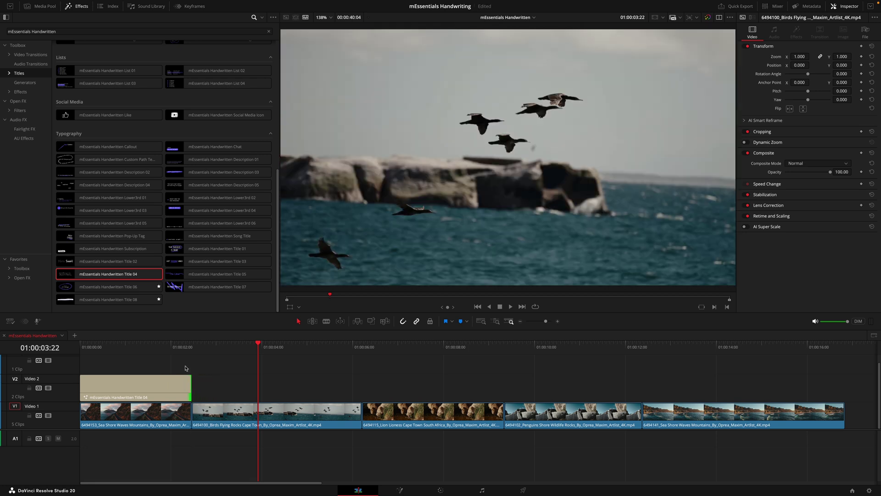
- Turn off the title's In animation and play the timeline from the beginning
left_click(156, 351)
left_click(154, 352)
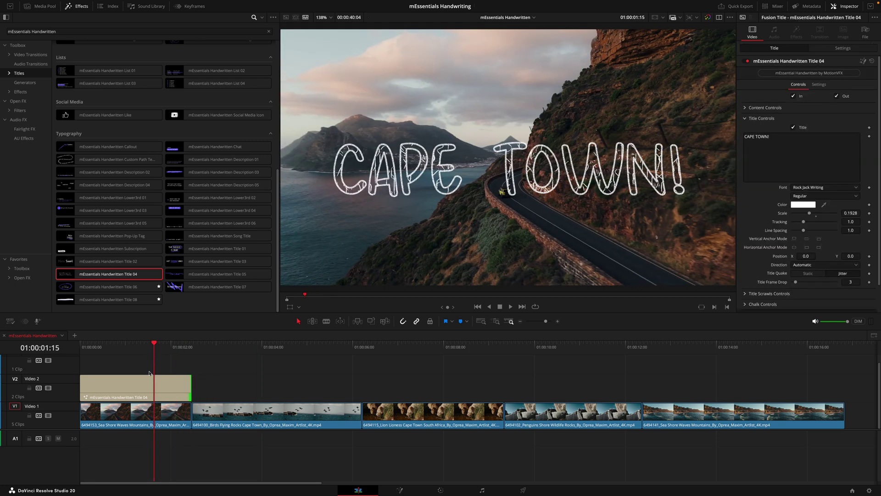
left_click(146, 386)
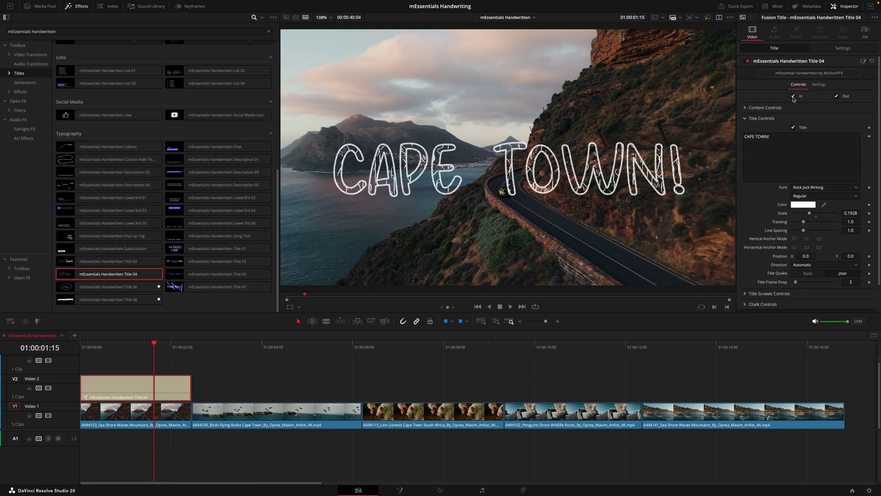
left_click(793, 97)
key("Home")
key("space")
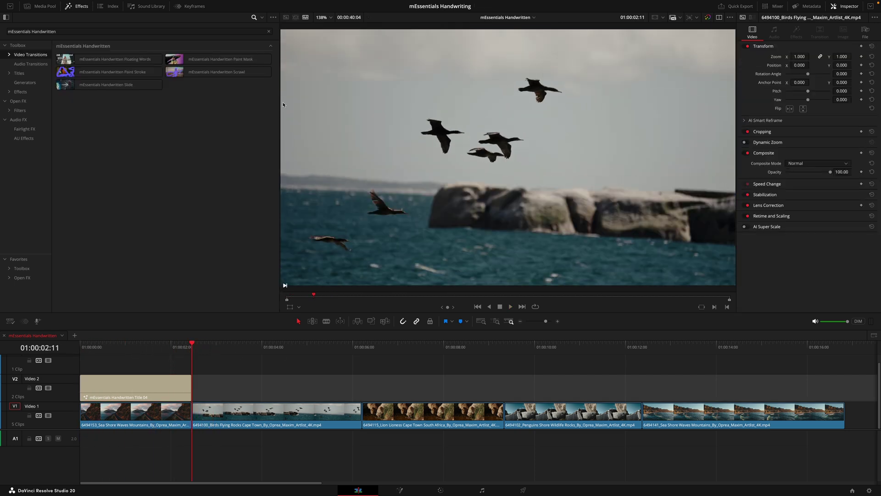
- Slip the Birds Flying footage about a second with Trim Edit, then add Paint Mask before it
mouse_move(244, 60)
left_mouse_down()
mouse_move(372, 128)
mouse_move(237, 472)
mouse_move(193, 432)
mouse_move(249, 88)
left_mouse_up()
left_click(225, 417)
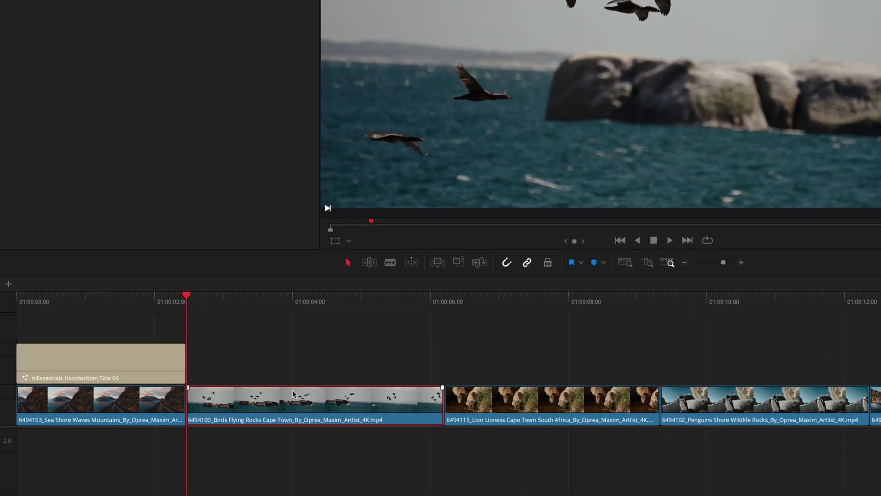
left_click(384, 248)
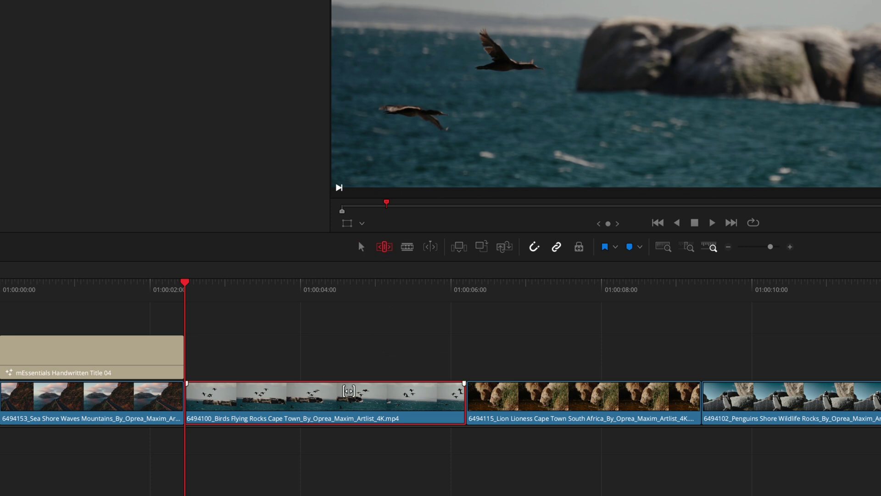
left_click_drag(350, 395, 299, 396)
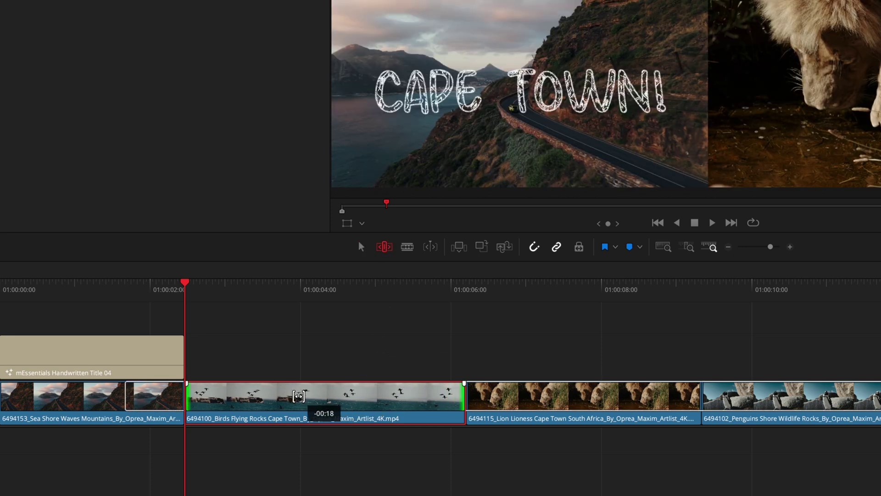
left_click_drag(299, 395, 271, 400)
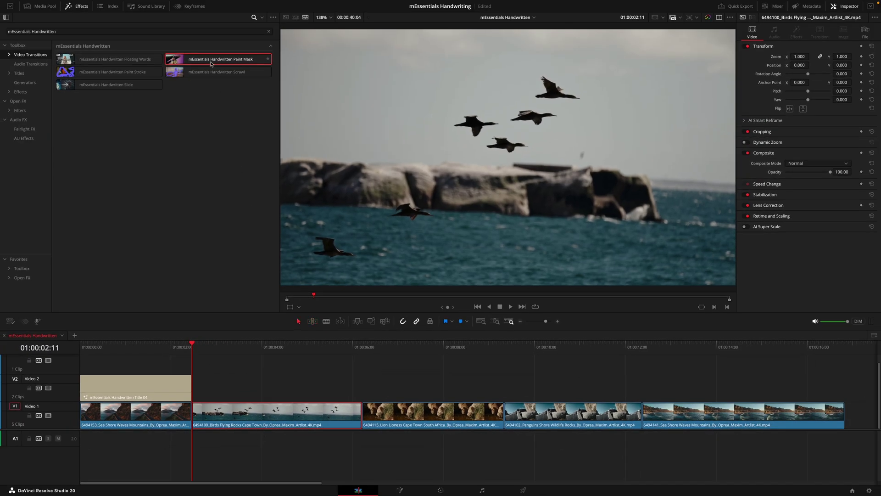
mouse_move(210, 64)
left_mouse_down()
mouse_move(356, 347)
mouse_move(144, 432)
mouse_move(191, 416)
left_mouse_up()
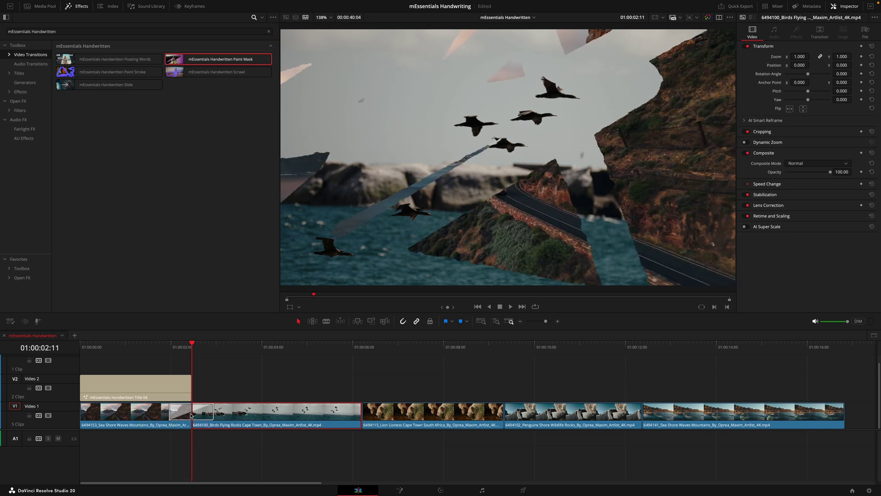
- Place a shortened Handwritten Box Text title on Video 2 over the birds clip, after Title 04
left_click(241, 386)
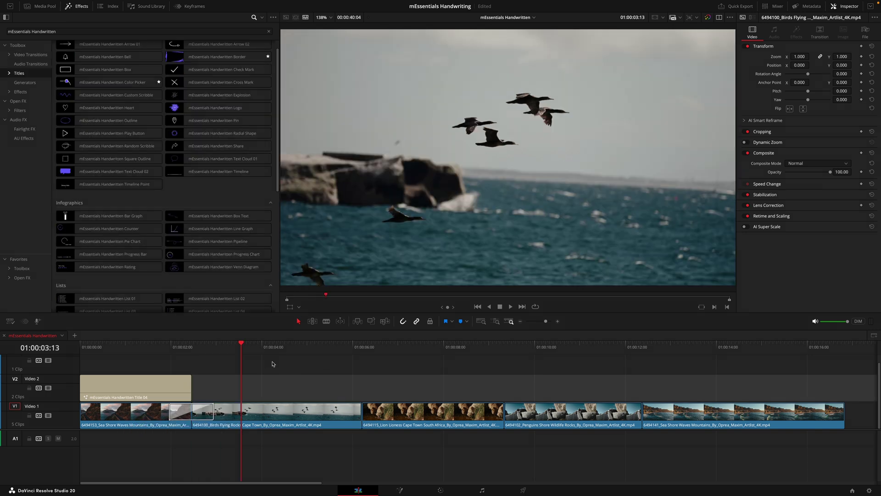
left_click(268, 348)
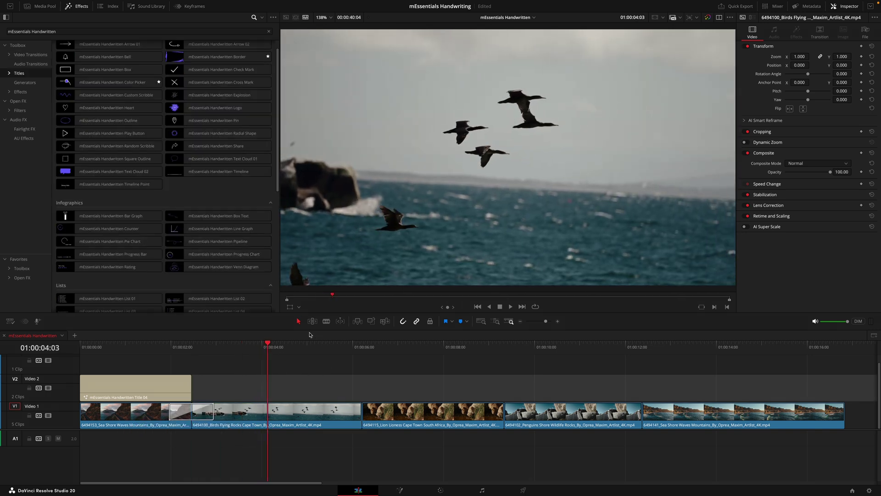
left_click_drag(271, 352, 243, 352)
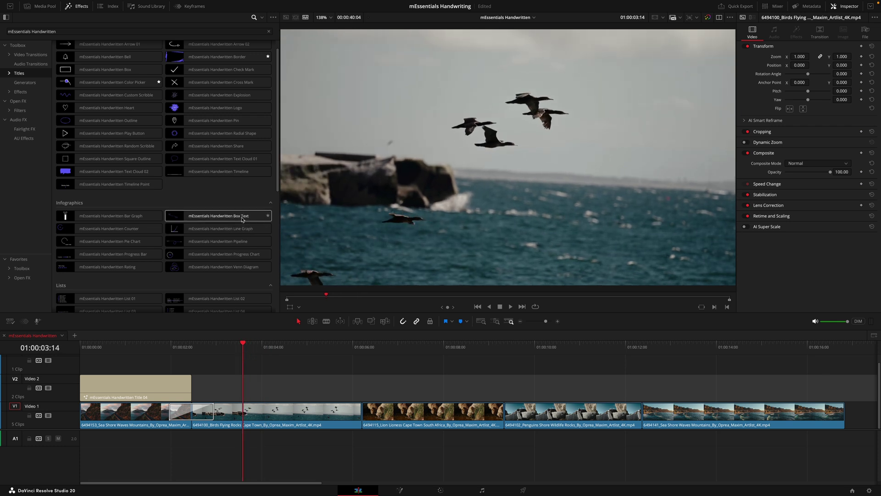
left_click_drag(243, 220, 248, 390)
left_click_drag(417, 389, 357, 392)
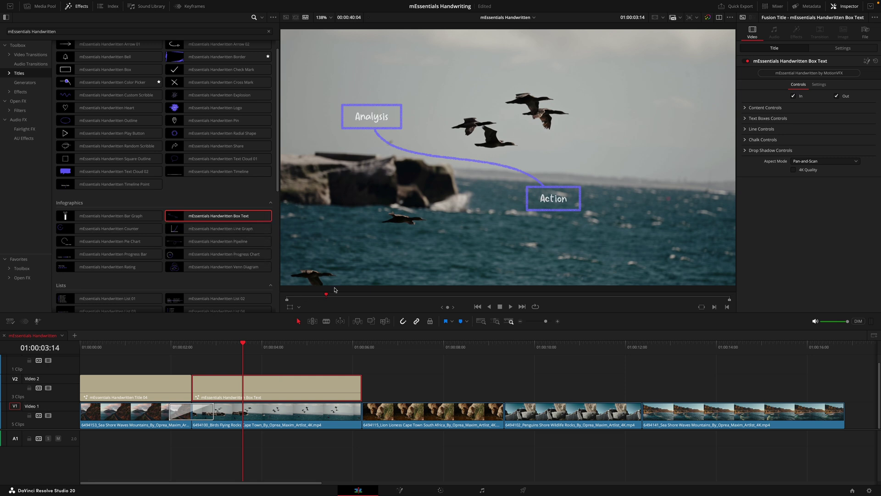
- Enter Europe and Africa as the two Box Text labels
left_click(747, 118)
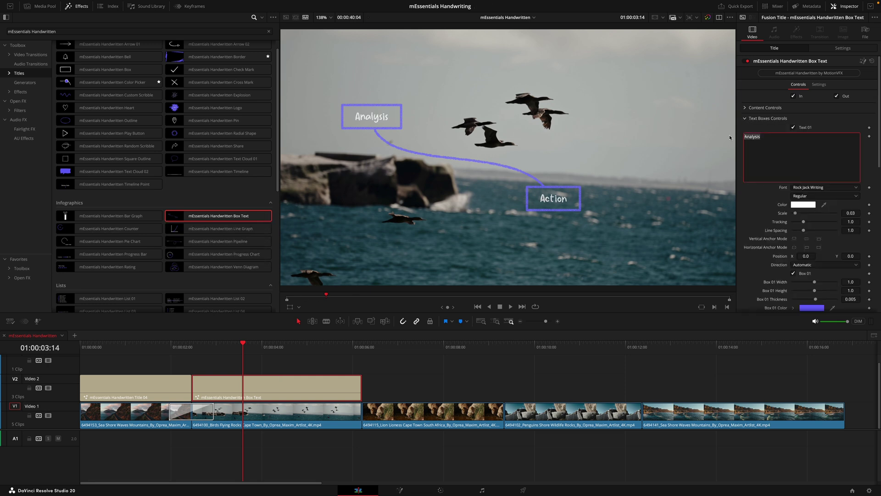
type("Europe")
key("Tab")
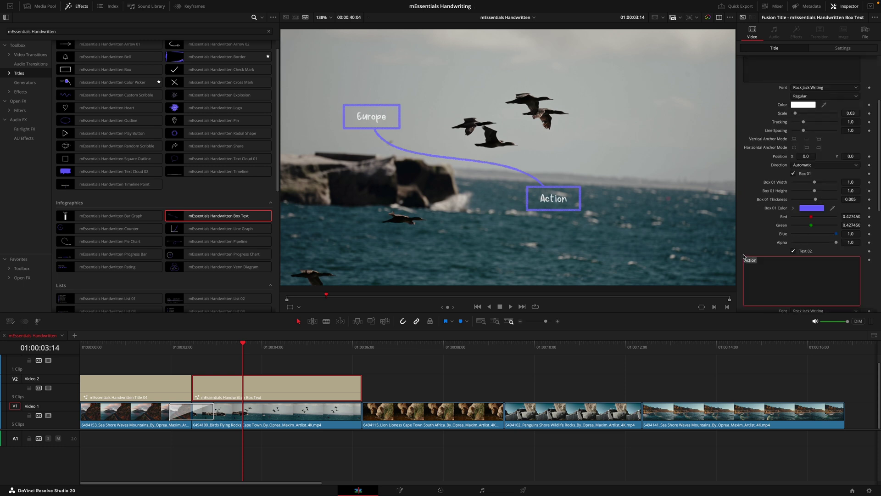
type("Africa")
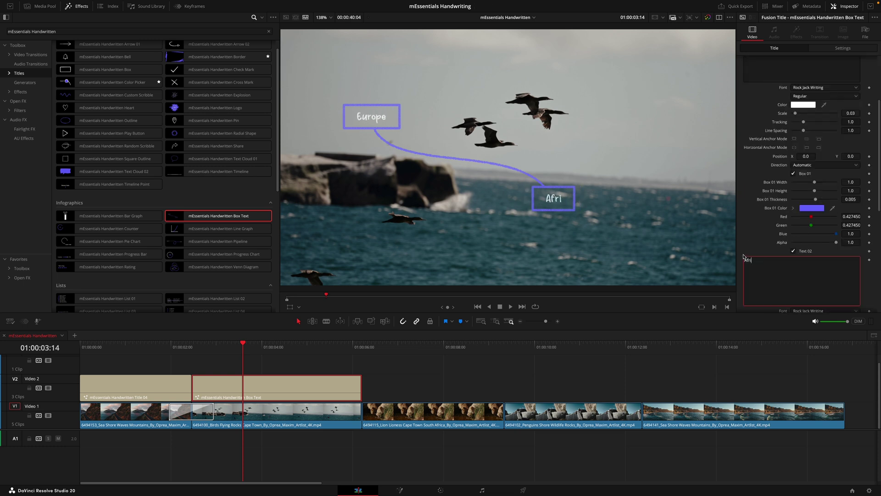
- Adjust the Box Text content position, raising the Europe and Africa boxes to Y 0.85
left_click(746, 108)
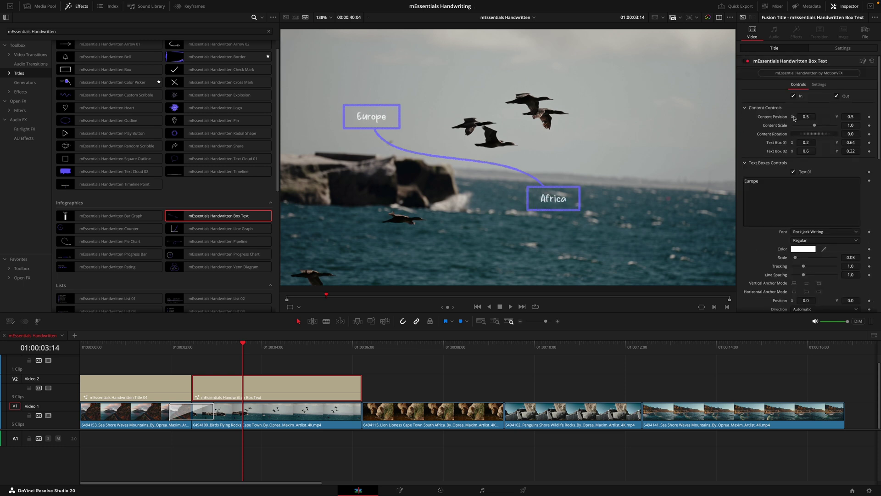
left_click_drag(851, 116, 841, 151)
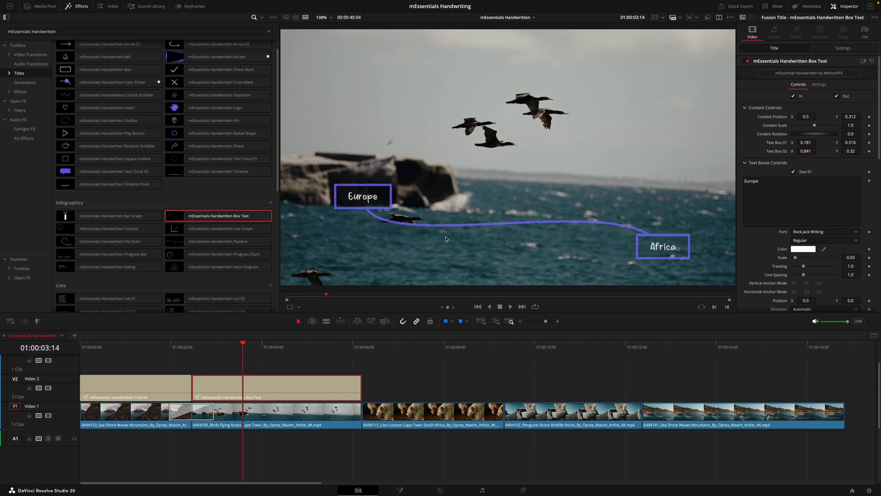
left_click_drag(837, 118, 858, 118)
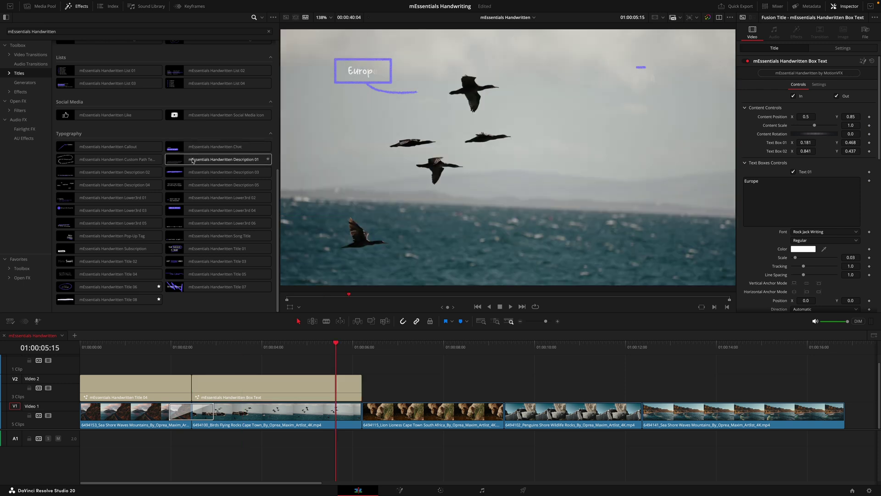
- Add Handwritten Description 01 over the birds clip and extend its Write On
left_click_drag(224, 159, 195, 381)
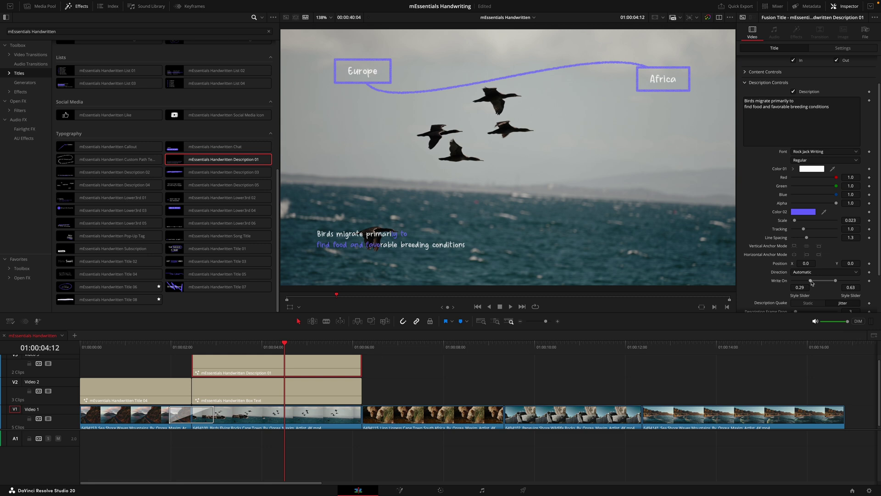
left_click_drag(812, 282, 861, 282)
key("space")
scroll(826, 229, "down", 2)
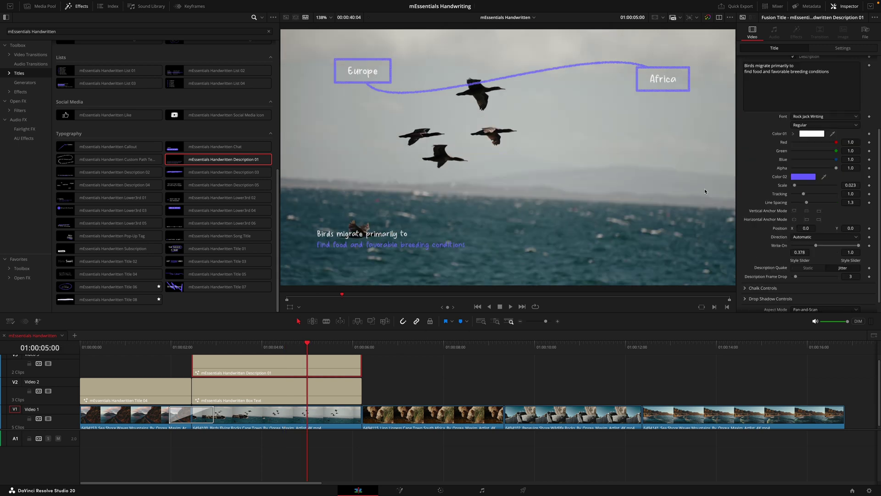
- Color the description's second line yellow via the Color 02 swatch, then play into the lion clip
left_click(805, 177)
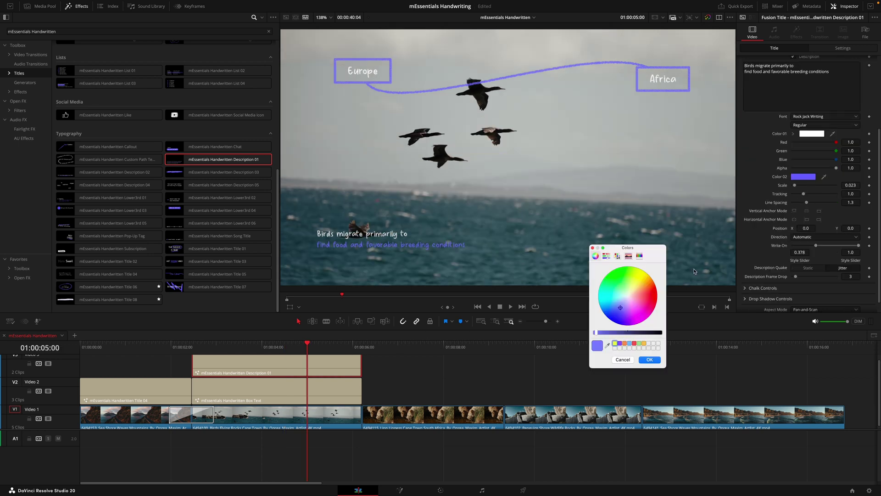
left_click_drag(627, 300, 639, 280)
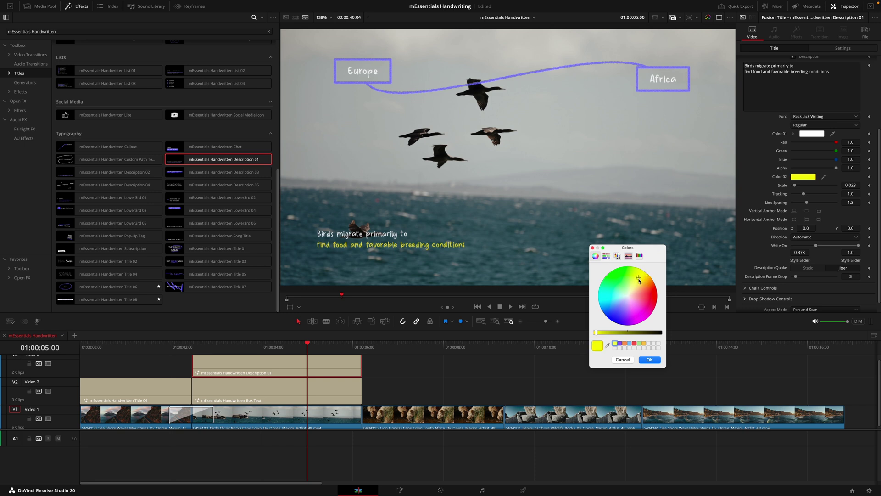
left_click(656, 361)
left_click(356, 360)
key("space")
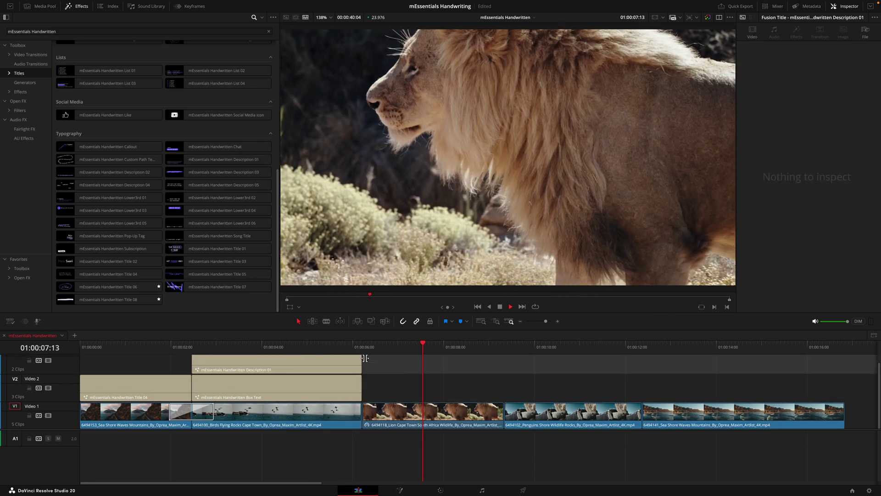
- Stop on the lion clip and drop the Title 05 handwritten line title onto V2 above it
key("space")
left_click_drag(218, 274, 391, 386)
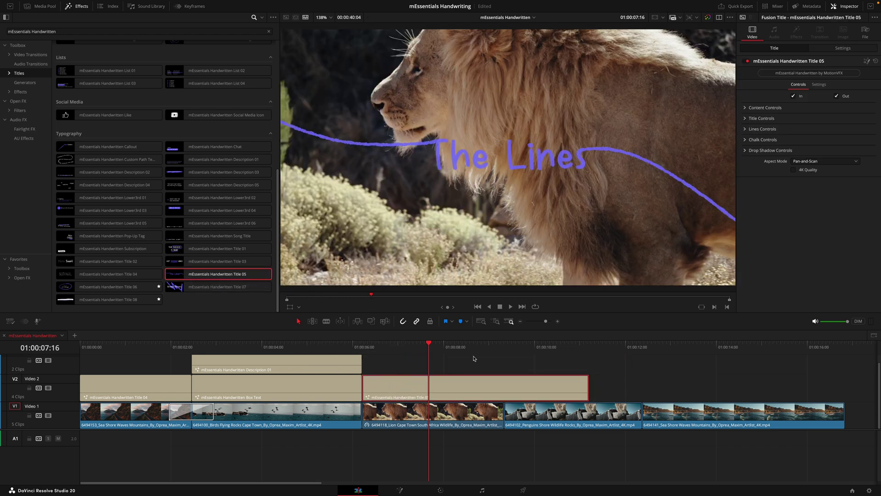
left_click(497, 348)
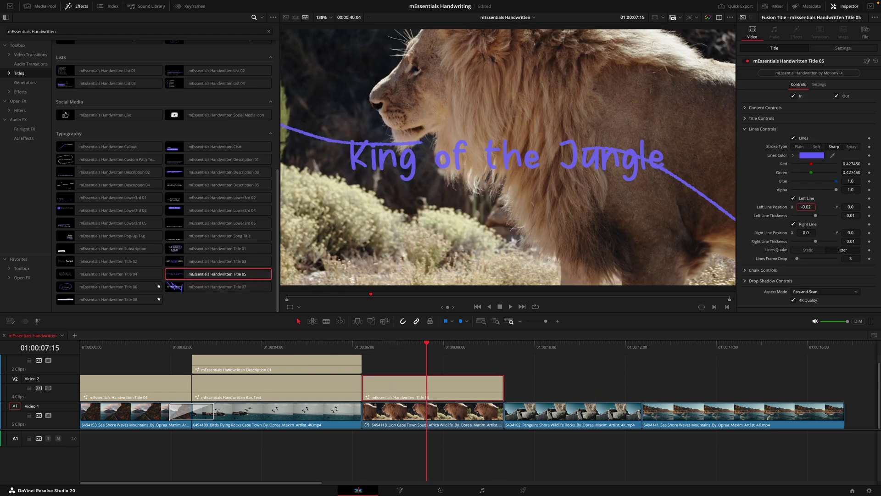
- Position the left and right lines beside the text, use a Plain stroke, and thin them to 0.009/0.0077
left_click_drag(806, 206, 801, 207)
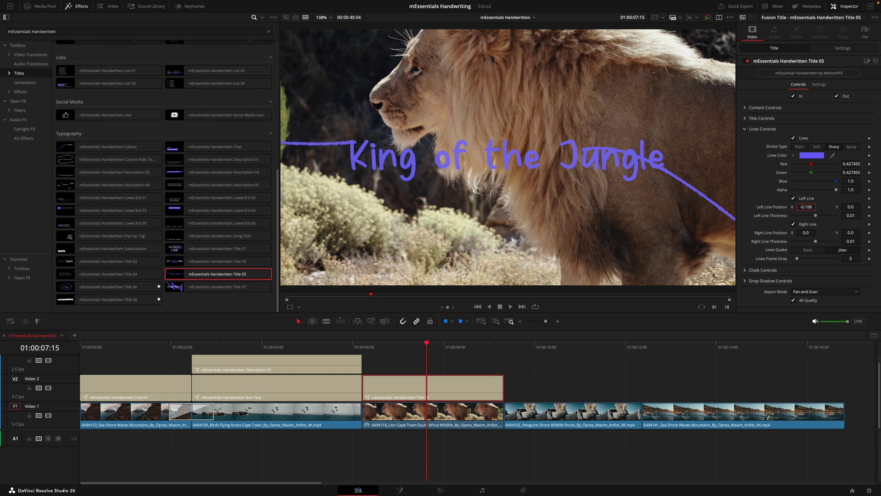
left_click_drag(857, 208, 857, 210)
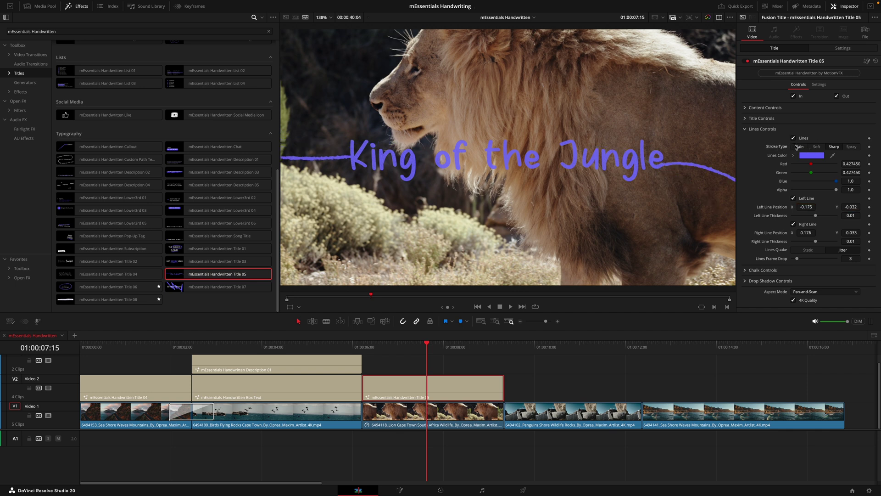
left_click(797, 147)
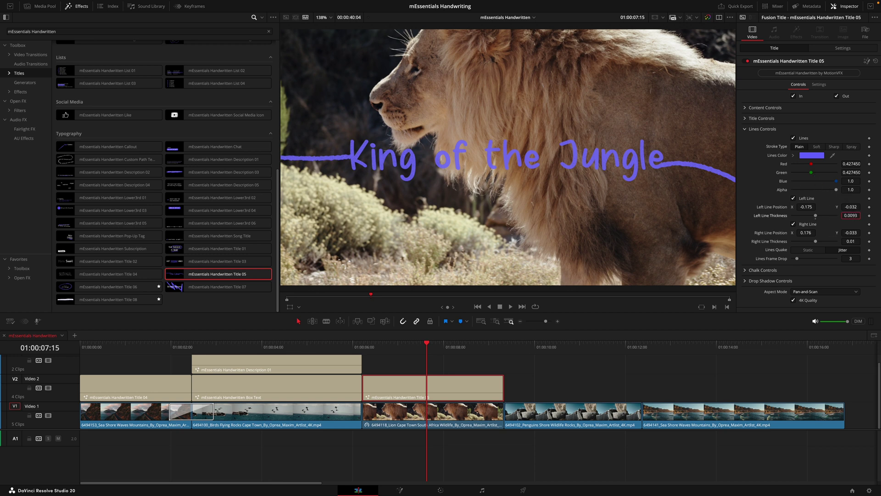
left_click(852, 241)
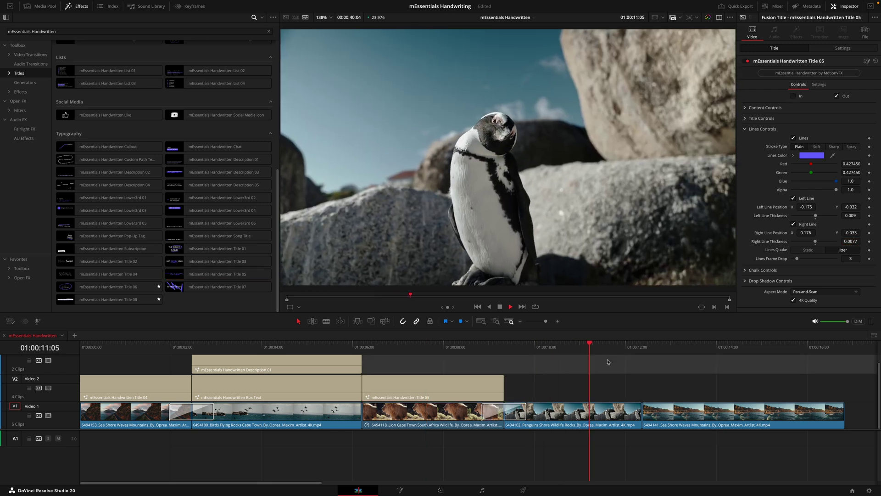
- Add Text Cloud 02 over the penguin clip and preview the section
left_click_drag(597, 350, 577, 359)
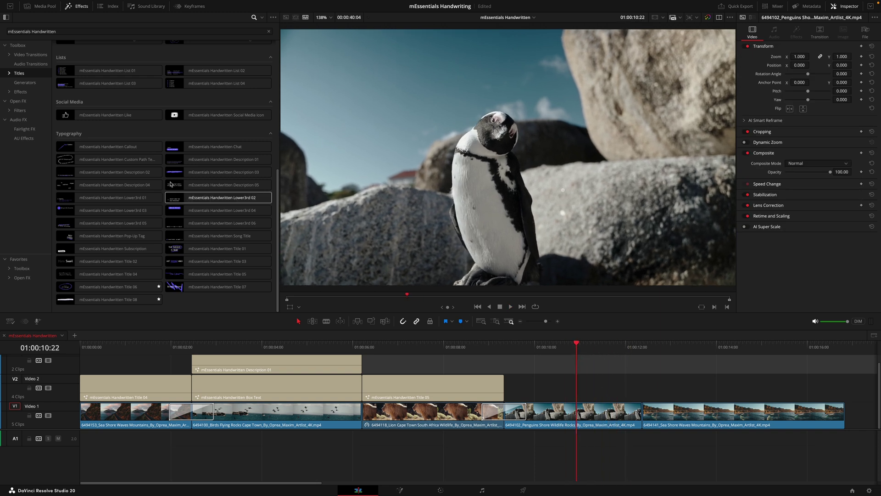
scroll(216, 198, "up", 6)
left_click_drag(137, 187, 505, 381)
key("space")
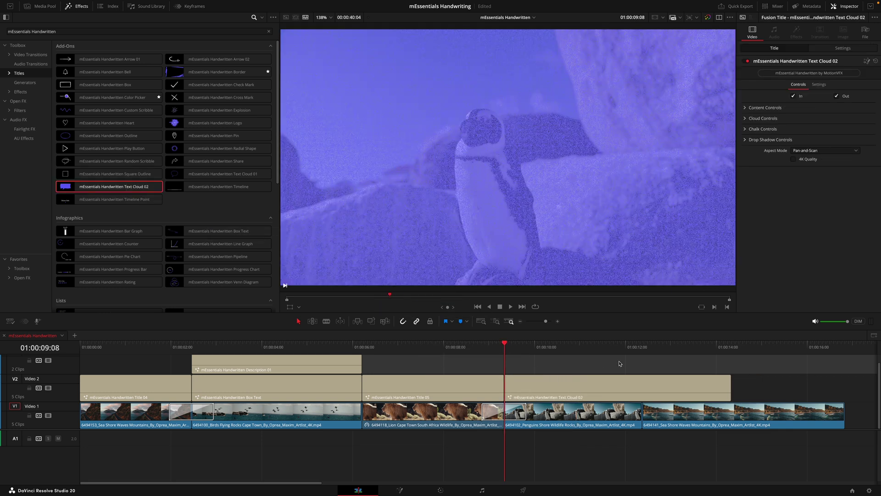
- Trim the purple speech cloud to the playhead, raise it above the penguin, and adjust its tip offset and rotation
left_click_drag(726, 390, 642, 388)
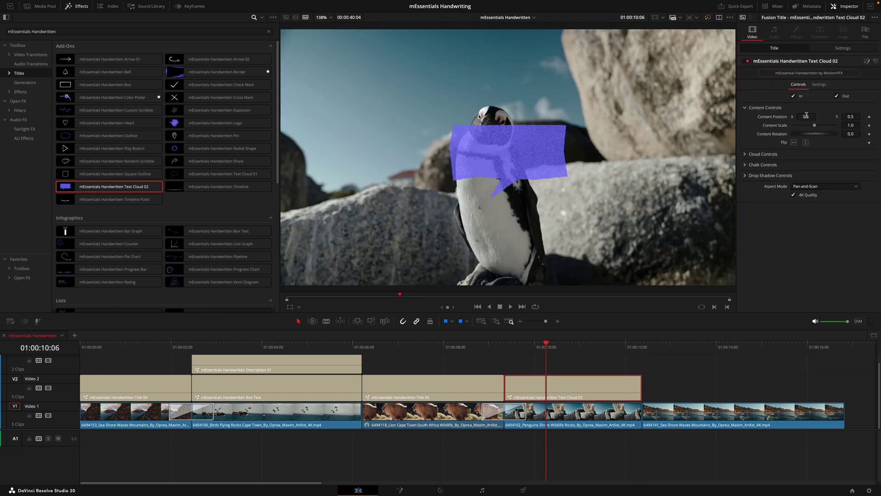
left_click_drag(856, 116, 857, 116)
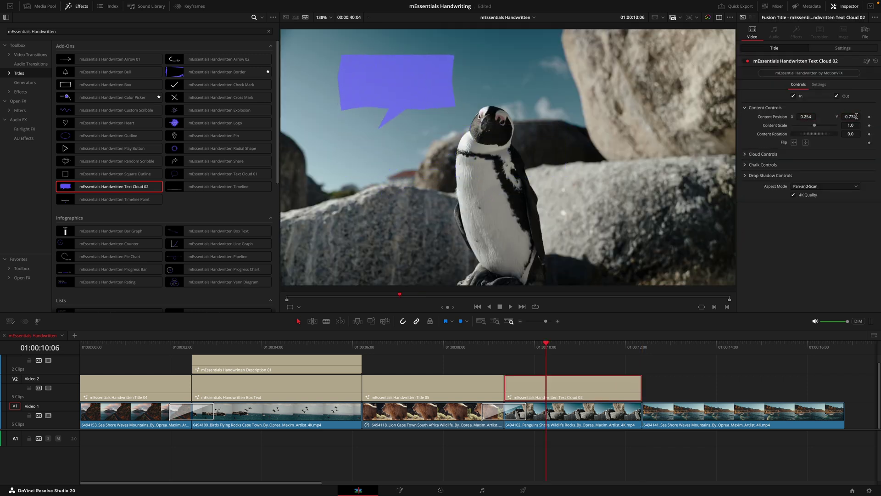
left_click(745, 155)
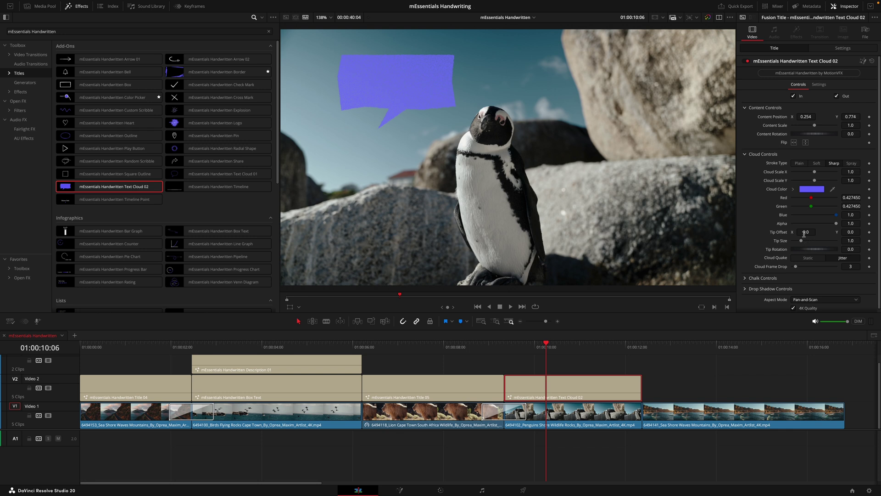
left_click(632, 370)
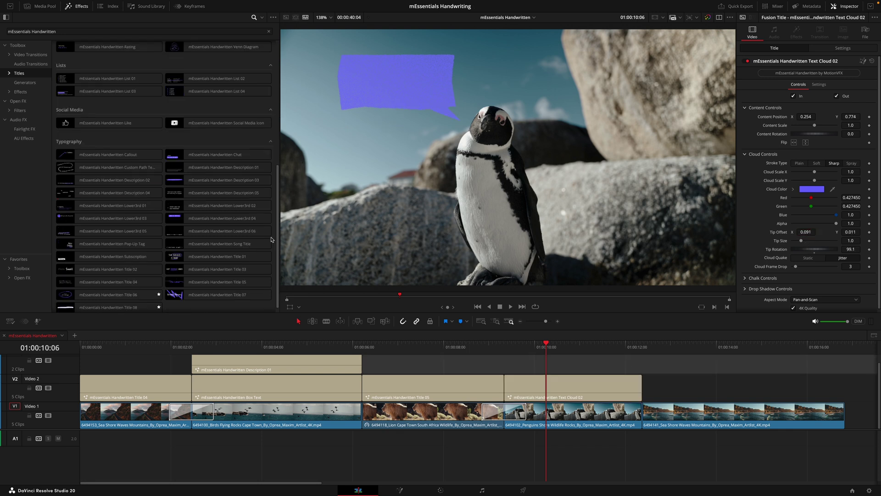
scroll(271, 239, "down", 1)
- Add Description 05 reading 'I sure hope this camera man is getting my good side!', trimmed and positioned inside the cloud
left_click_drag(219, 190, 638, 368)
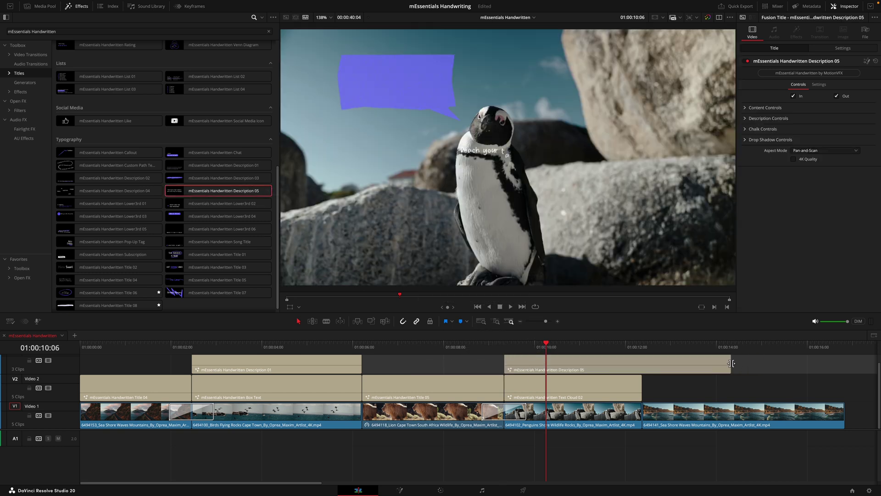
left_click_drag(731, 363, 642, 363)
left_click(745, 107)
left_click_drag(806, 117, 763, 116)
left_click_drag(853, 116, 880, 116)
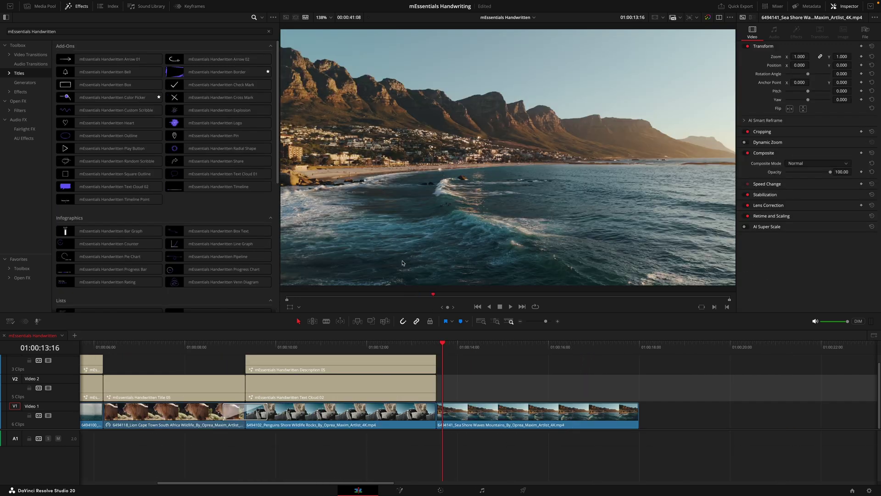
- Move the mountain mist clip to V2 over the shore and apply the handwritten Text Frame effect
left_click(22, 92)
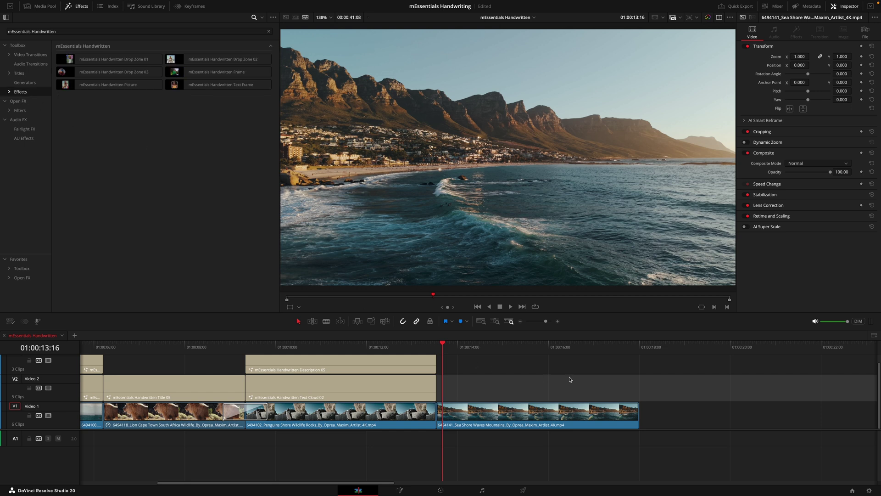
scroll(569, 380, "right", 8)
left_click_drag(717, 413, 277, 387)
left_click_drag(220, 84, 349, 387)
- Shift the frame right to Content Position X 0.707 and enlarge the image inside it with Media Scale
left_click_drag(804, 116, 840, 117)
left_click(763, 146)
mouse_move(810, 164)
left_mouse_down()
mouse_move(850, 155)
mouse_move(823, 155)
left_mouse_up()
left_click(763, 145)
- Correct the frame text's typo 'truy' to 'true'
left_click(762, 156)
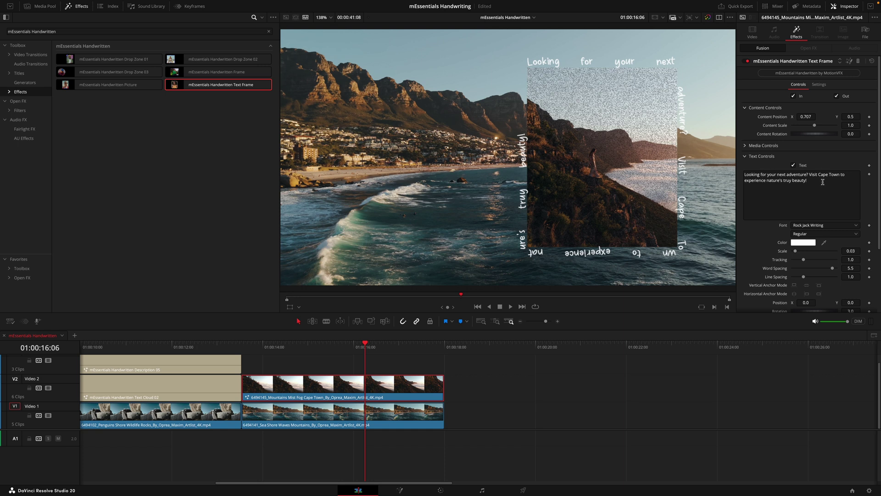
left_click(791, 180)
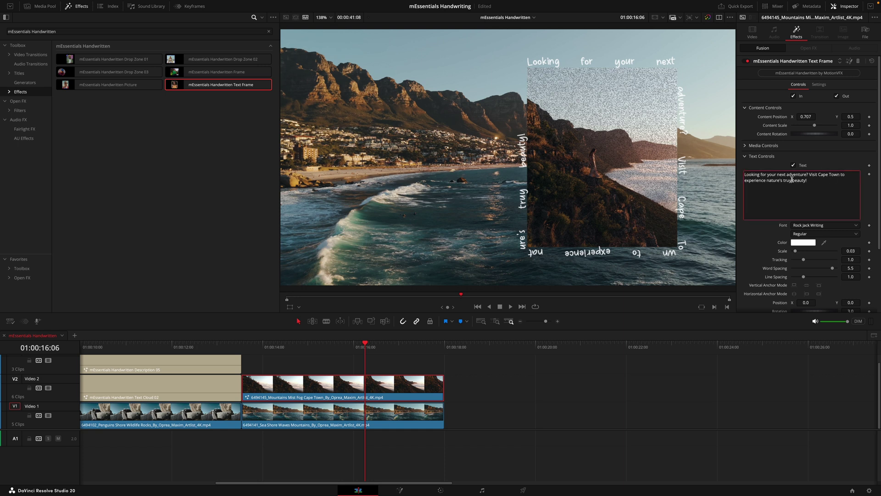
key("BackSpace")
type("e")
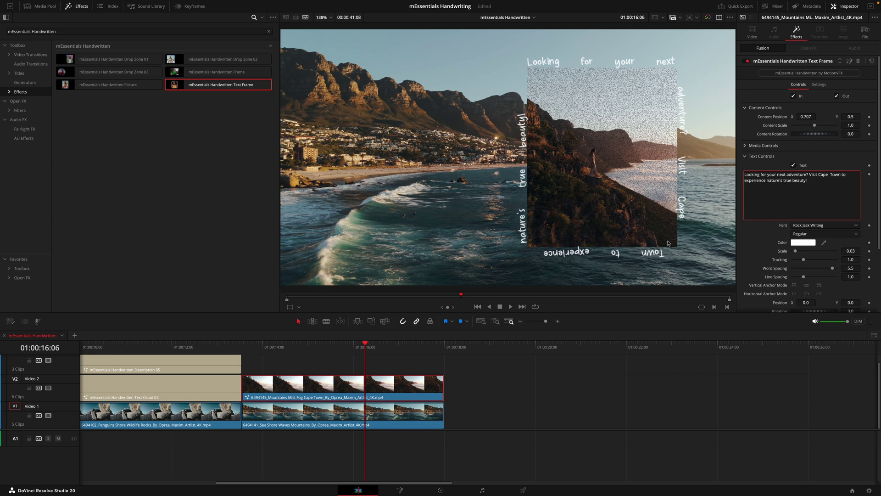
left_click(775, 157)
- Turn off the Chalk texture, enable the drop shadow, and save the project
left_click(794, 177)
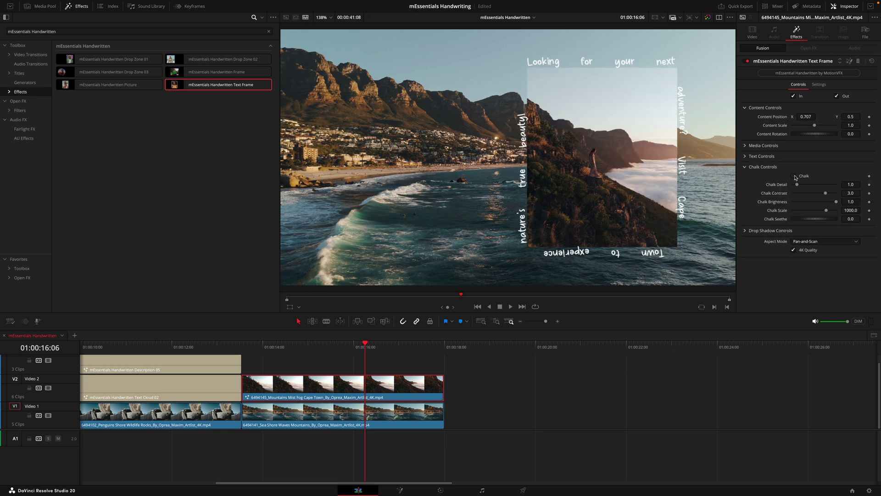
key("ctrl+s")
left_click(746, 231)
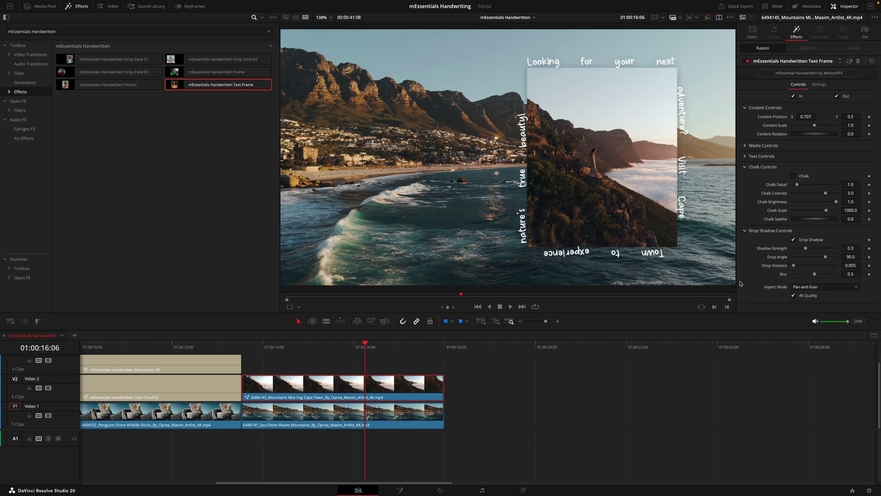
key("ctrl+s")
- Centre the text frame at Content Position X 0.5 and shrink Content Scale to 0.8
left_click(340, 345)
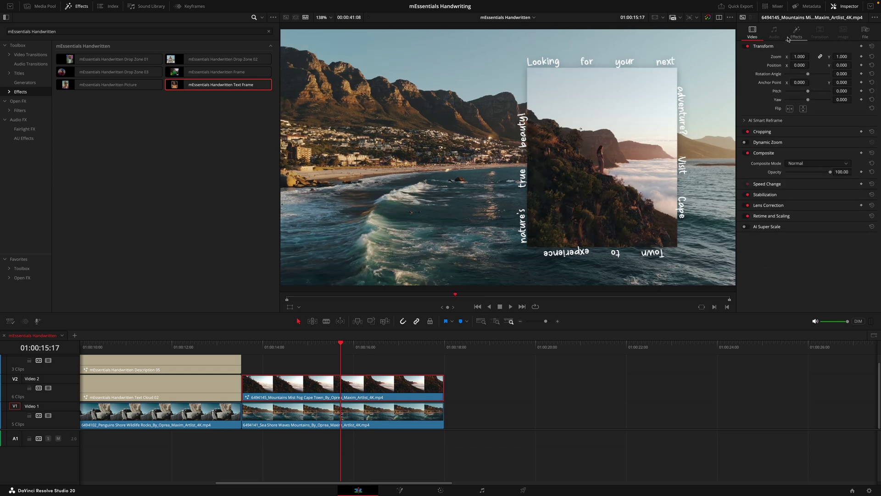
double_click(770, 116)
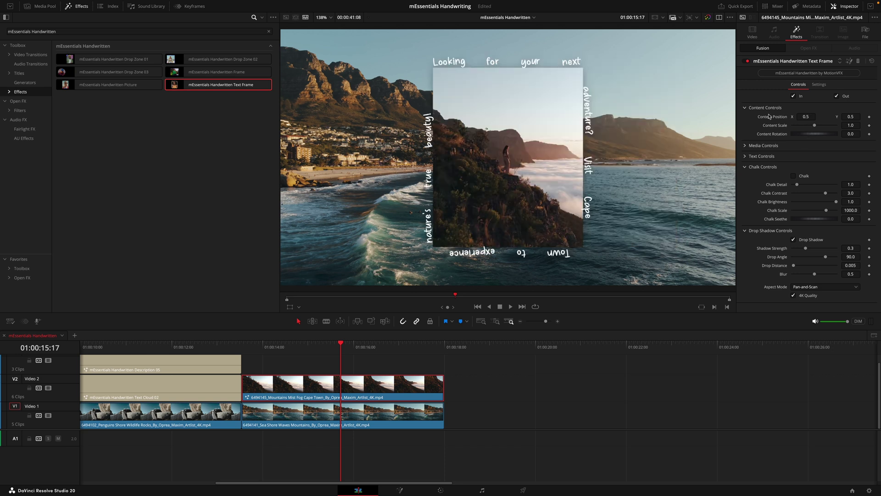
left_click_drag(815, 127, 810, 128)
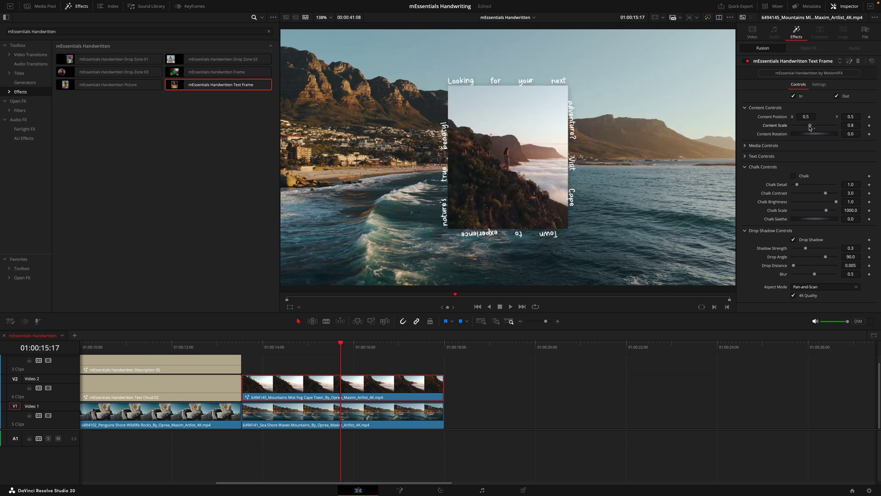
left_click(516, 410)
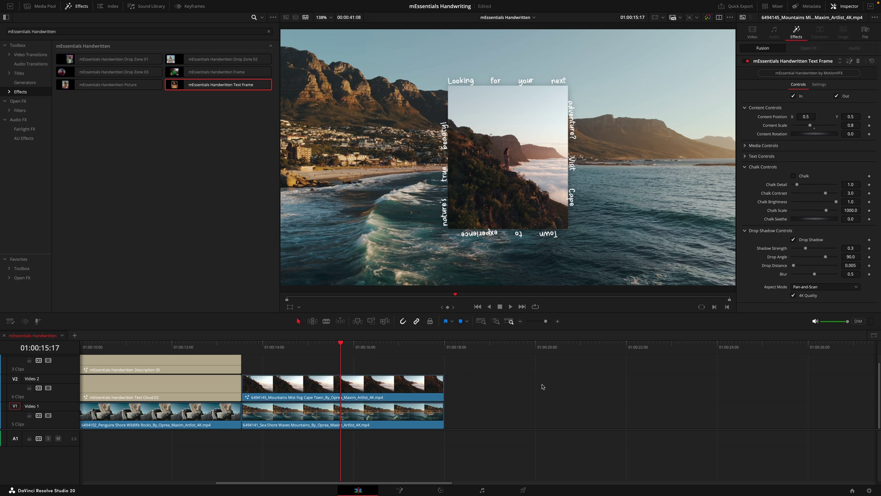